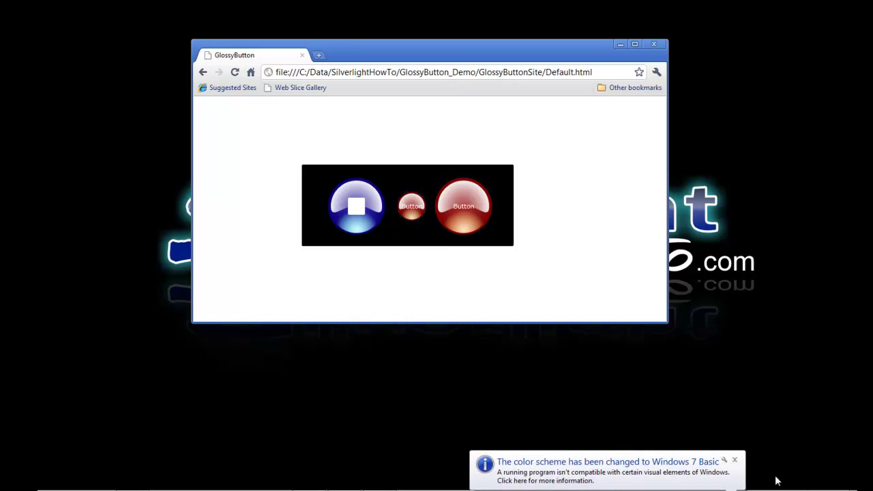
# Step: Dismiss the colour-scheme notification and test the blue glossy button on the GlossyButton demo page
pyautogui.click(735, 460)
pyautogui.click(353, 227)
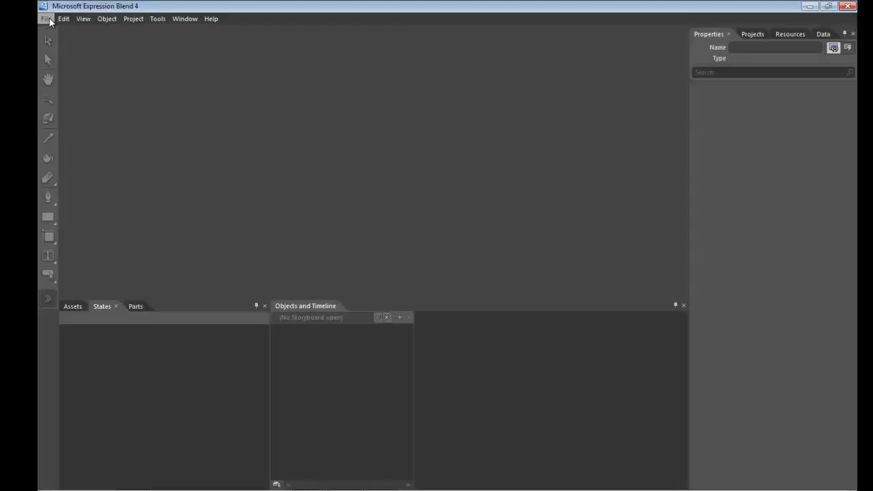
# Step: Start a new Silverlight Application + Website project and name it GlossyButton
pyautogui.click(45, 19)
pyautogui.click(66, 41)
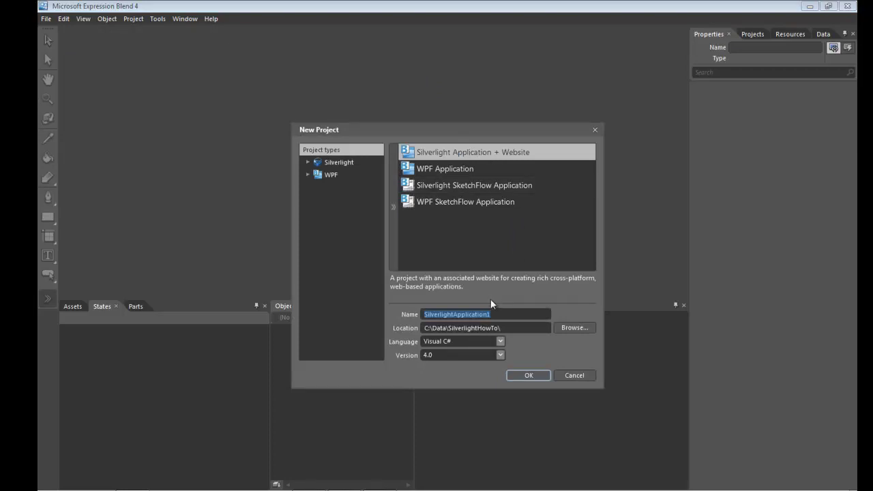
pyautogui.write('GlossyButton')
# Step: Create the GlossyButton project and place a default Button near the centre of the page
pyautogui.click(527, 376)
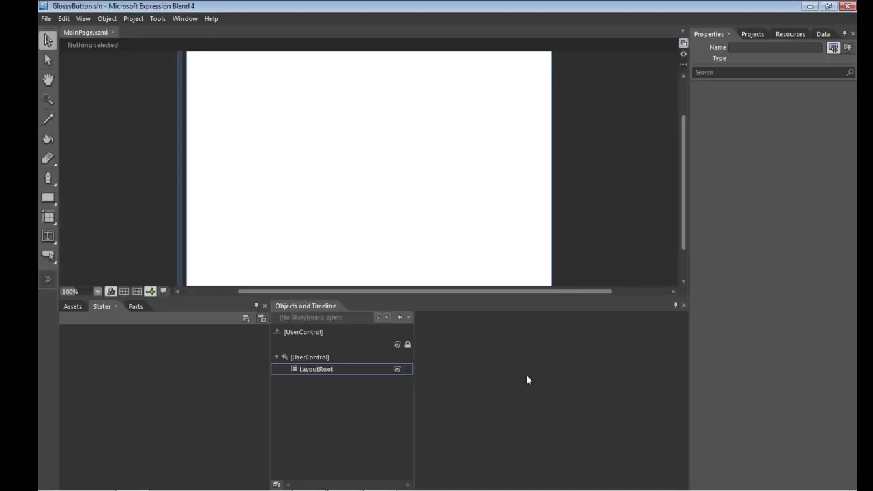
pyautogui.moveTo(687, 189); pyautogui.dragTo(684, 164)
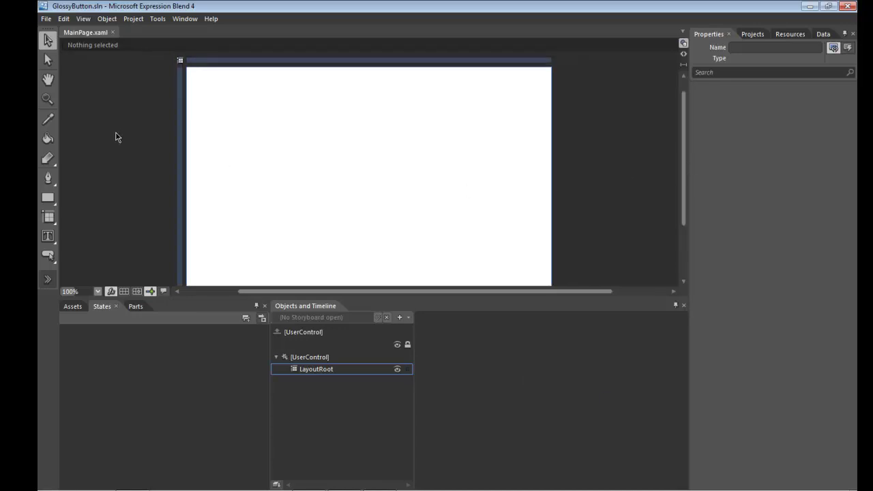
pyautogui.doubleClick(51, 255)
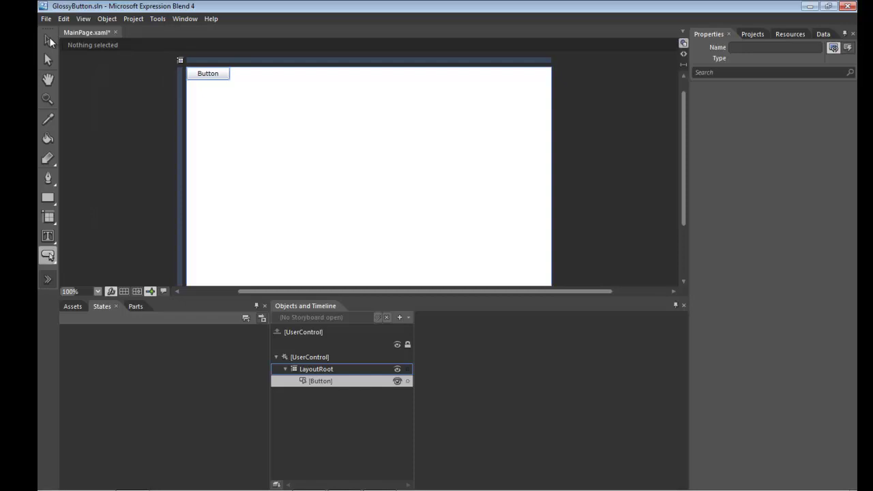
pyautogui.press('v')
pyautogui.moveTo(218, 77); pyautogui.dragTo(371, 172)
# Step: Size the Button to Width 100 and Height 100, then nudge it slightly left and lower
pyautogui.click(777, 273)
pyautogui.write('100')
pyautogui.click(788, 287)
pyautogui.write('100')
pyautogui.press('Return')
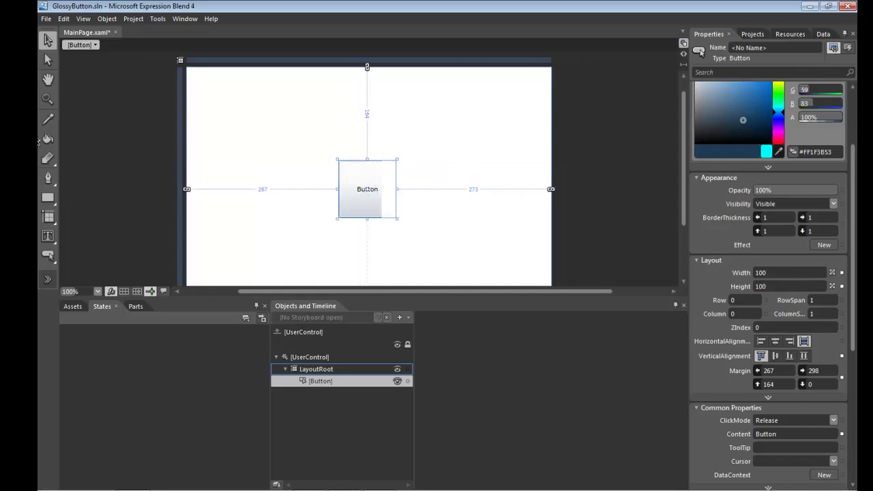
pyautogui.click(47, 41)
pyautogui.moveTo(380, 203)
pyautogui.mouseDown()
pyautogui.moveTo(347, 217)
pyautogui.moveTo(372, 215)
pyautogui.mouseUp()
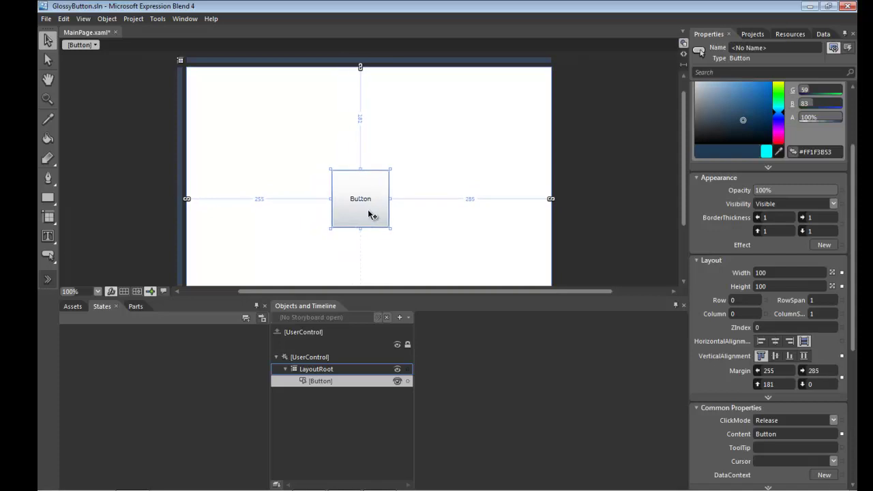
# Step: Make an editable copy of the Button's template, keeping the default name ButtonStyle1
pyautogui.rightClick(369, 214)
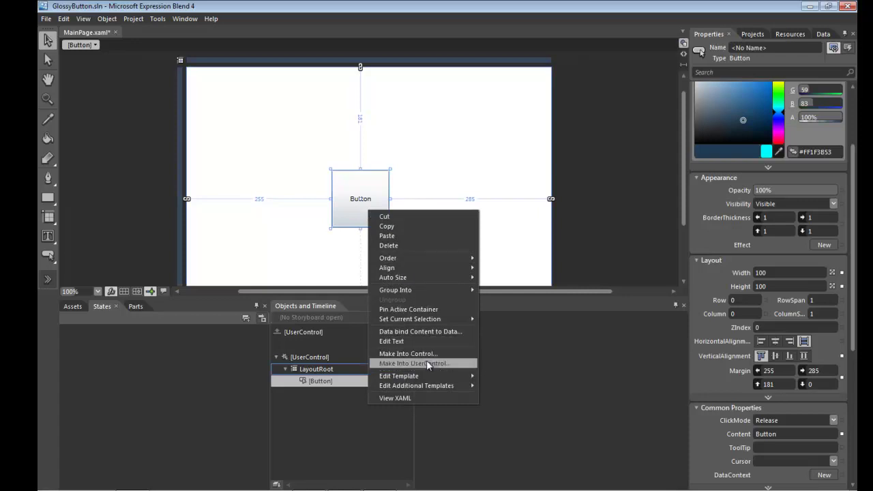
pyautogui.moveTo(428, 377)
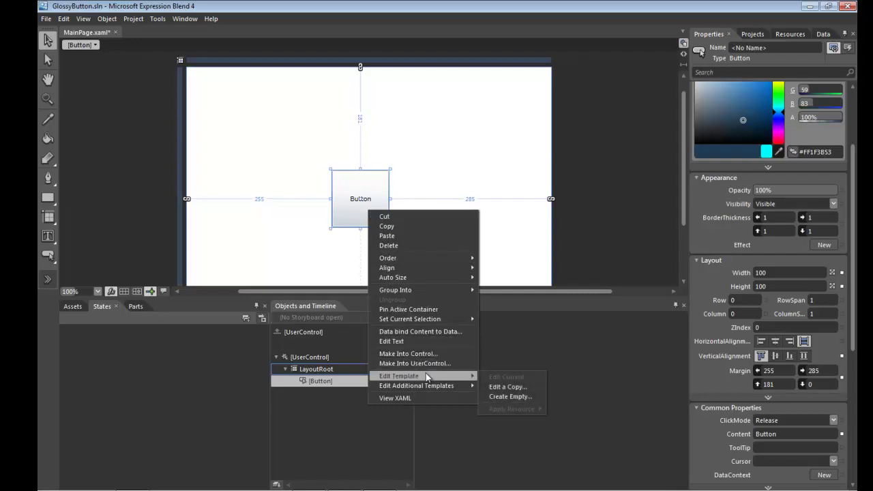
pyautogui.click(517, 387)
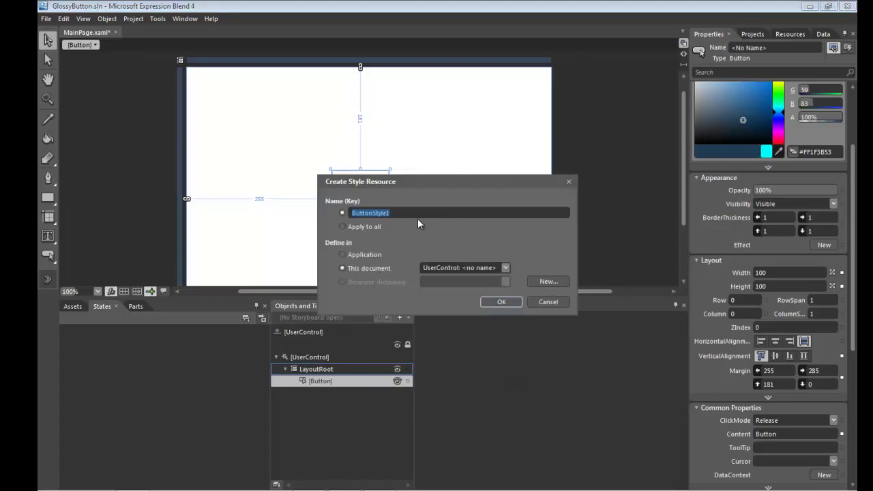
pyautogui.click(408, 213)
pyautogui.click(502, 301)
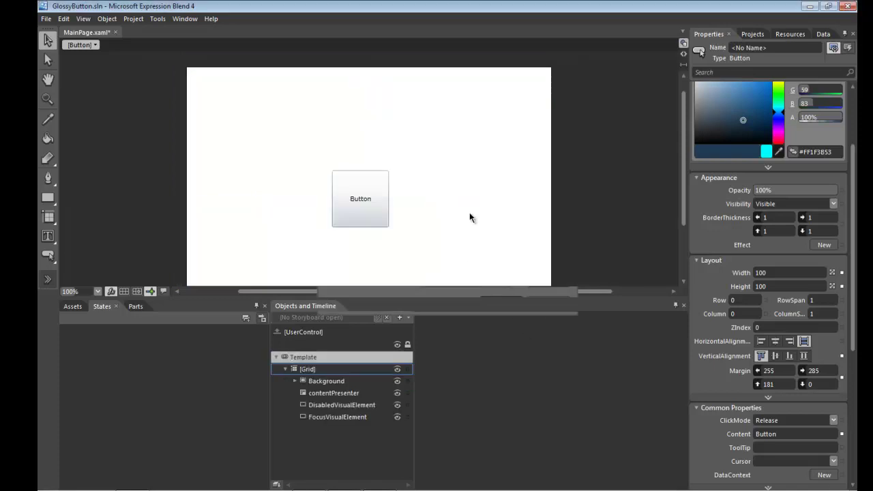
# Step: Delete the Background, DisabledVisualElement and FocusVisualElement elements from the template
pyautogui.click(341, 383)
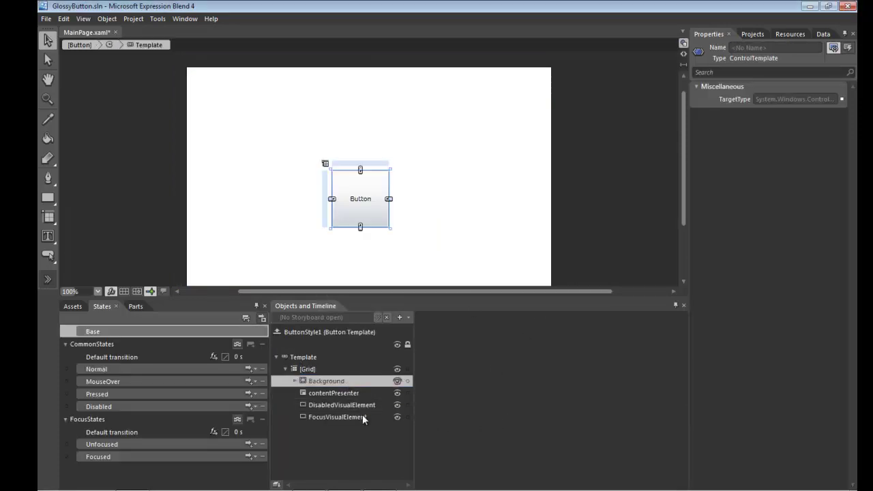
pyautogui.keyDown('ctrl'); pyautogui.click(344, 406); pyautogui.keyUp('ctrl')
pyautogui.keyDown('ctrl'); pyautogui.click(342, 417); pyautogui.keyUp('ctrl')
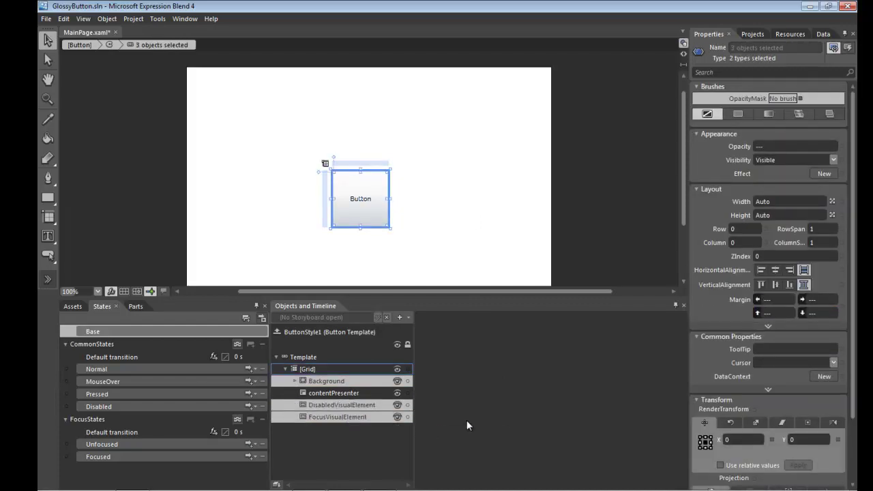
pyautogui.press('Delete')
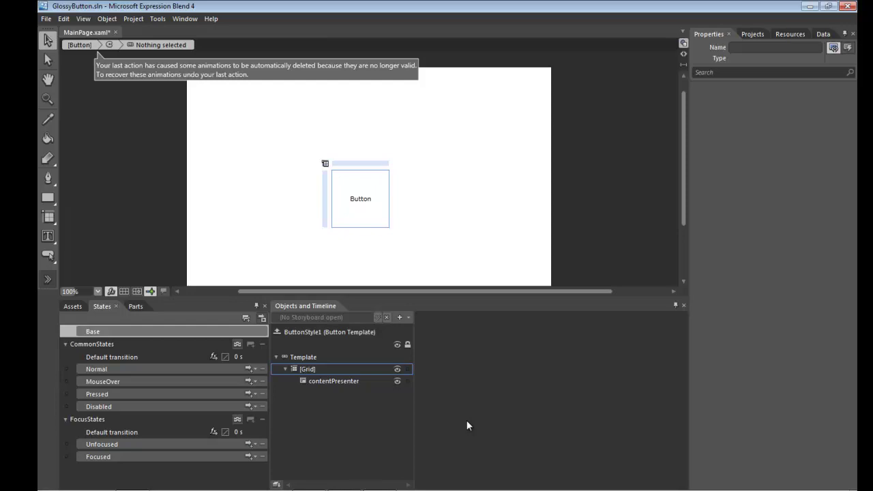
# Step: Insert an ellipse that fills the template's Grid
pyautogui.click(302, 367)
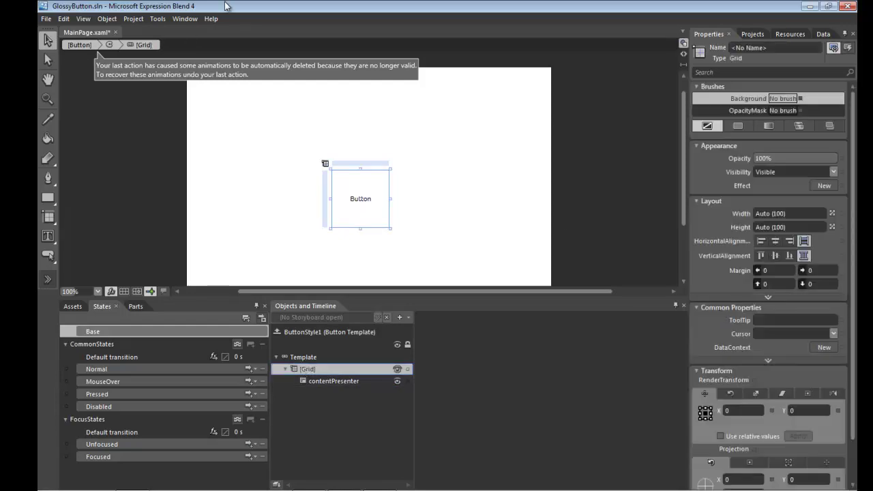
pyautogui.click(48, 197)
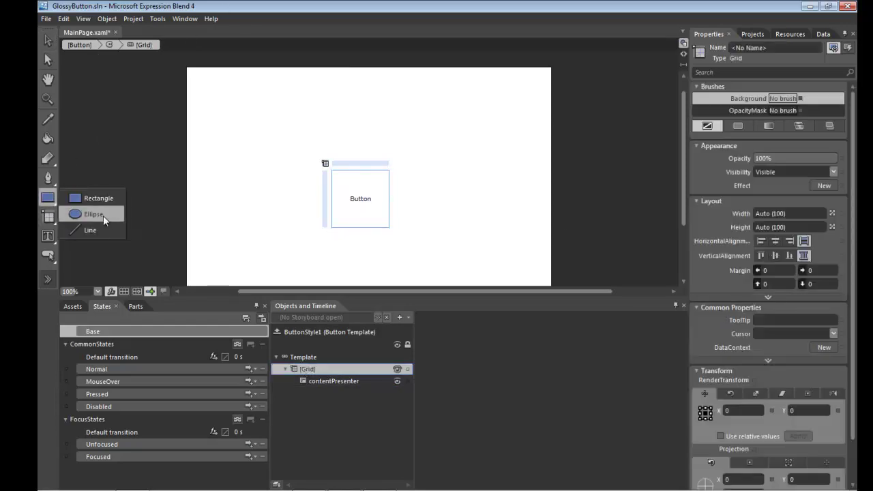
pyautogui.click(90, 214)
pyautogui.doubleClick(46, 200)
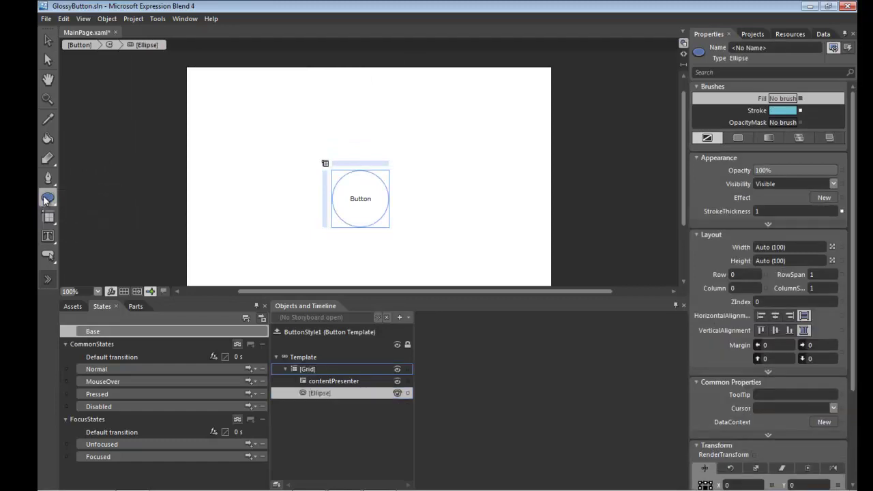
pyautogui.click(47, 40)
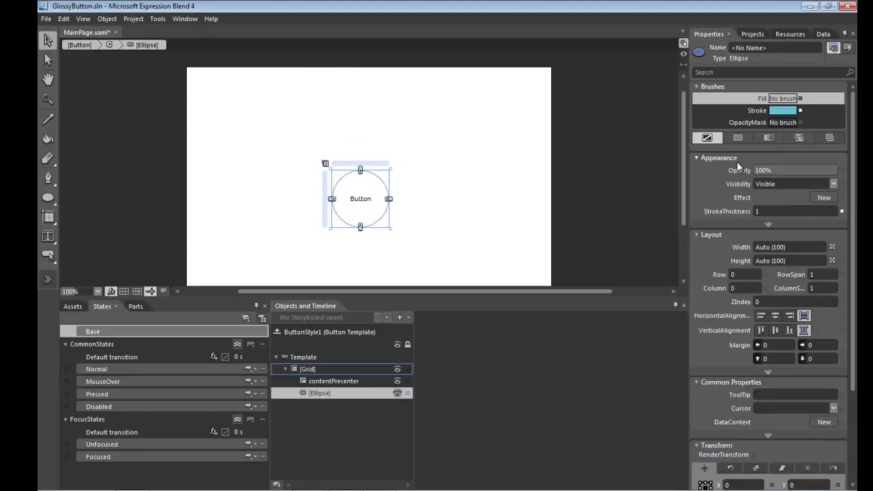
# Step: Remove the ellipse's stroke, template-bind its Fill to Background, and layer it behind contentPresenter
pyautogui.click(801, 111)
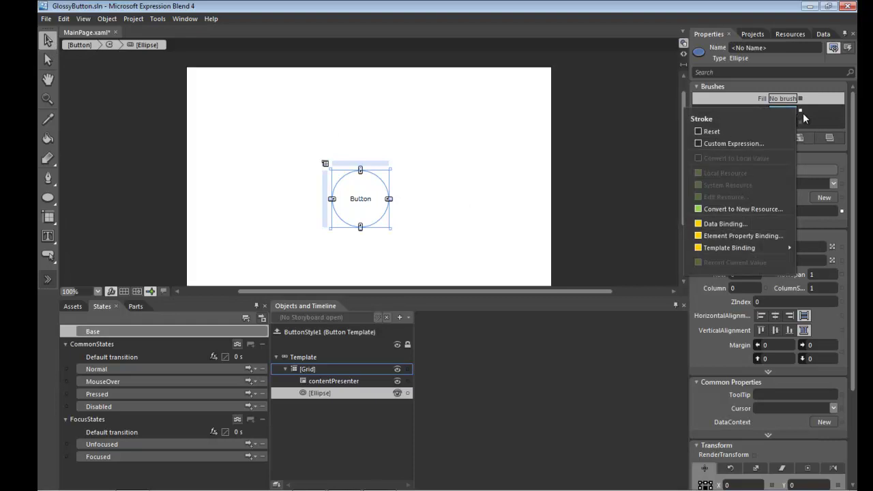
pyautogui.click(766, 130)
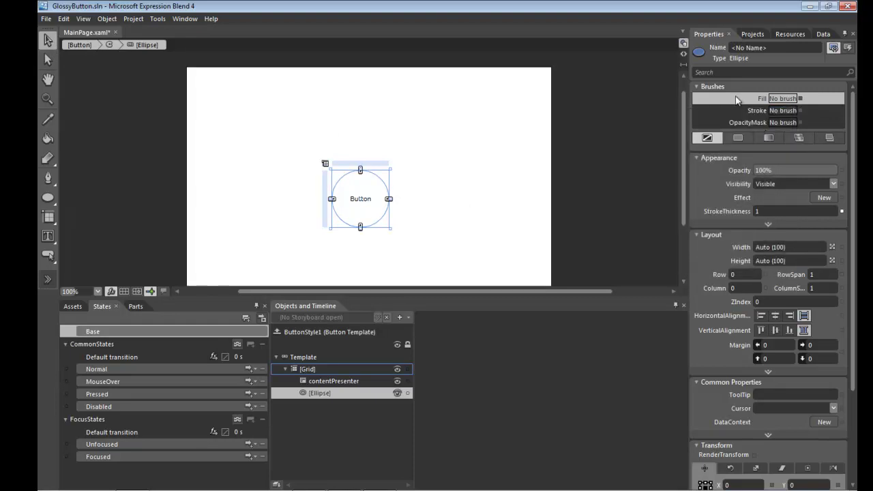
pyautogui.click(800, 99)
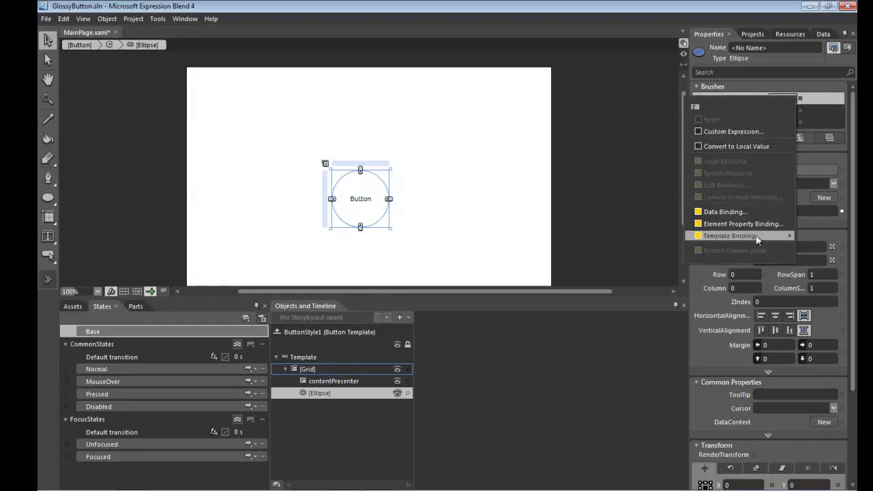
pyautogui.moveTo(753, 239)
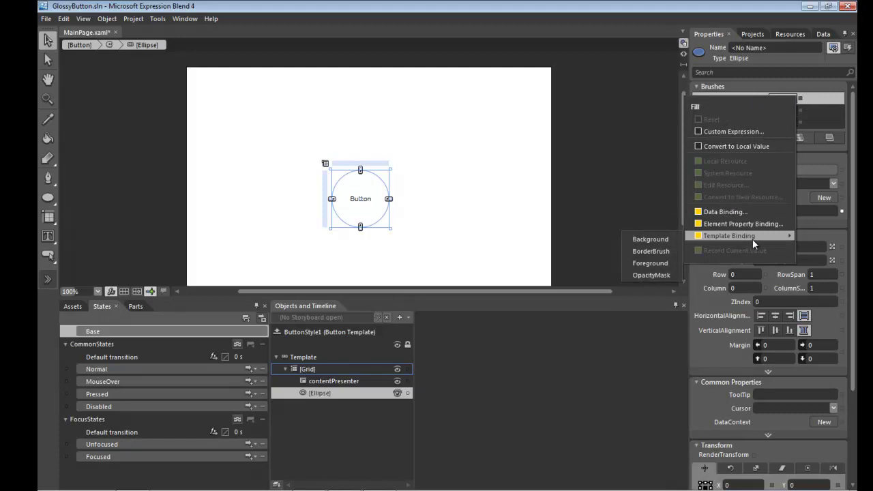
pyautogui.click(666, 239)
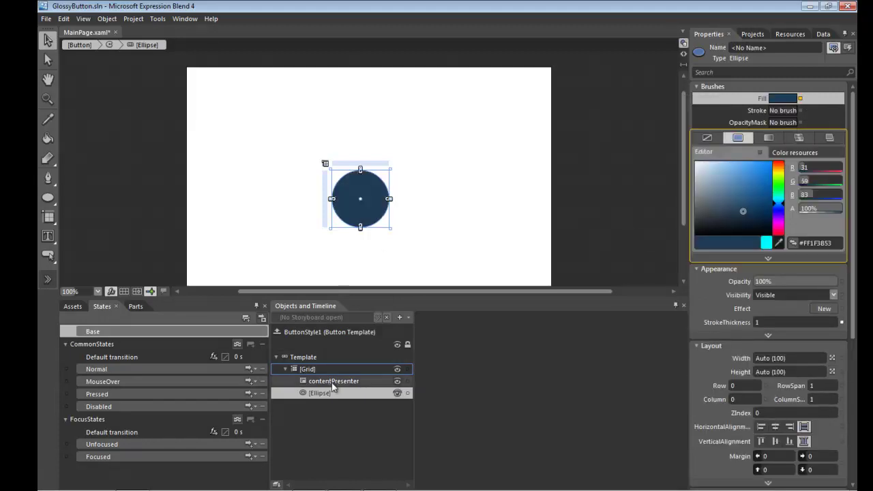
pyautogui.moveTo(329, 397); pyautogui.dragTo(328, 377)
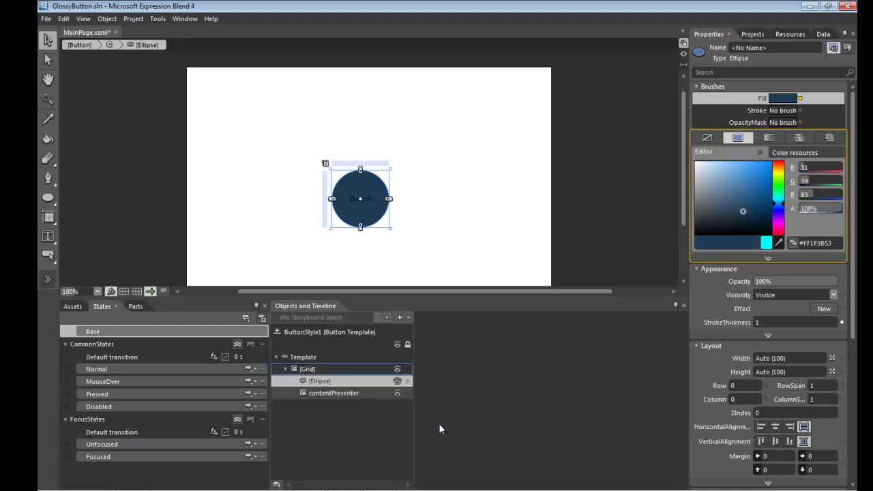
pyautogui.click(329, 395)
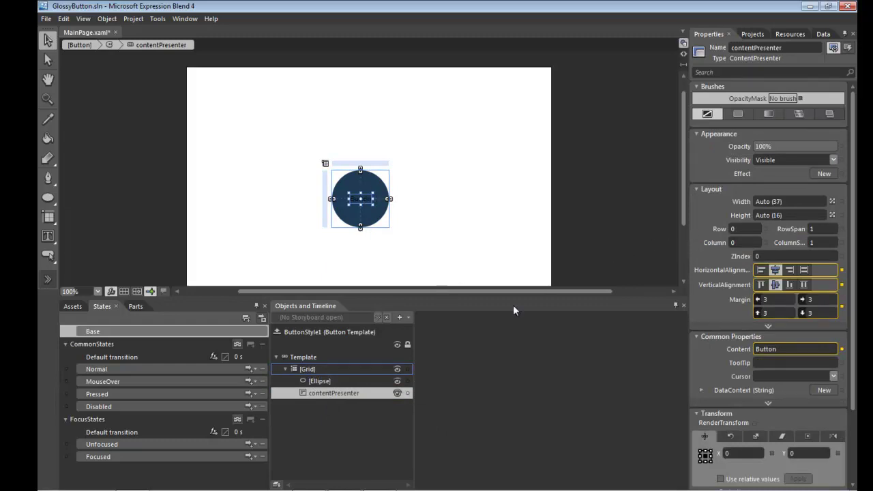
pyautogui.click(360, 382)
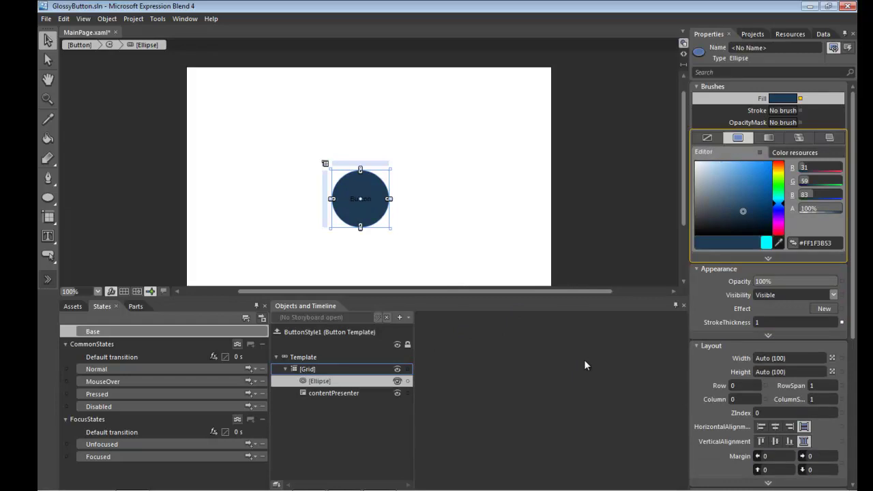
# Step: Rename the ellipse to Background
pyautogui.click(320, 381)
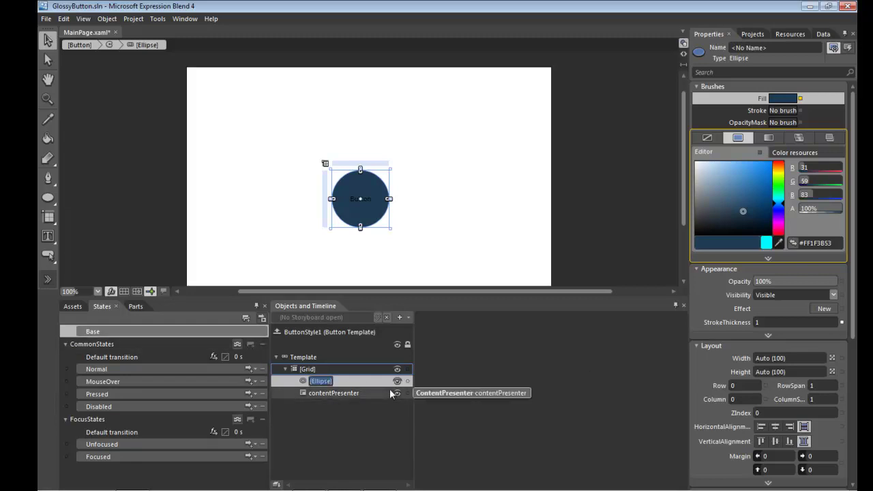
pyautogui.write('Background')
pyautogui.press('Return')
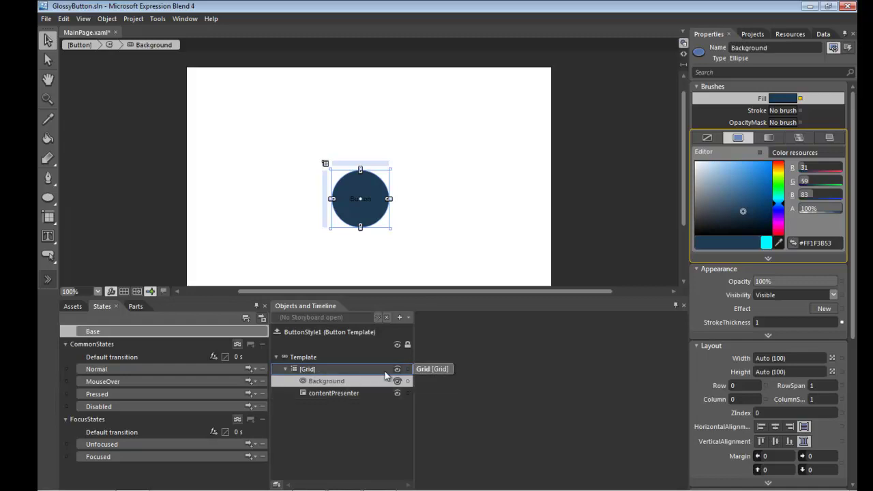
# Step: Duplicate Background, place the copy above it and name it Shadow
pyautogui.hotkey('ctrl', 'c')
pyautogui.hotkey('ctrl', 'v')
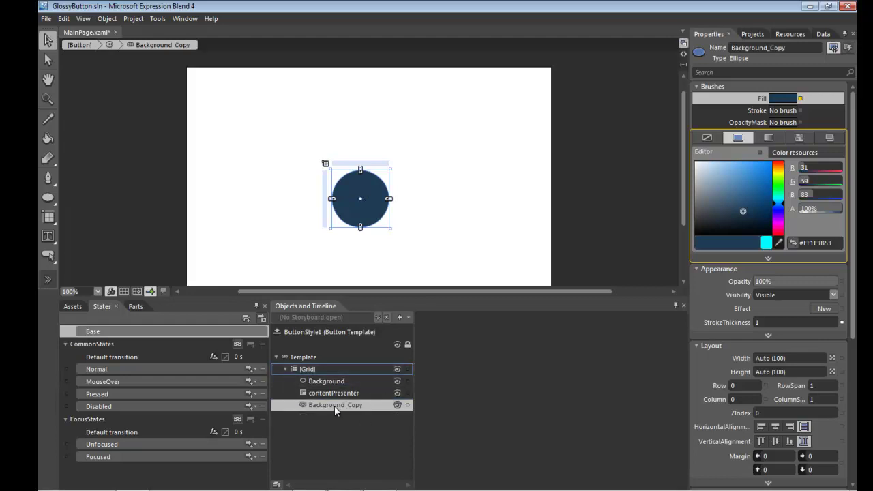
pyautogui.moveTo(334, 406); pyautogui.dragTo(335, 393)
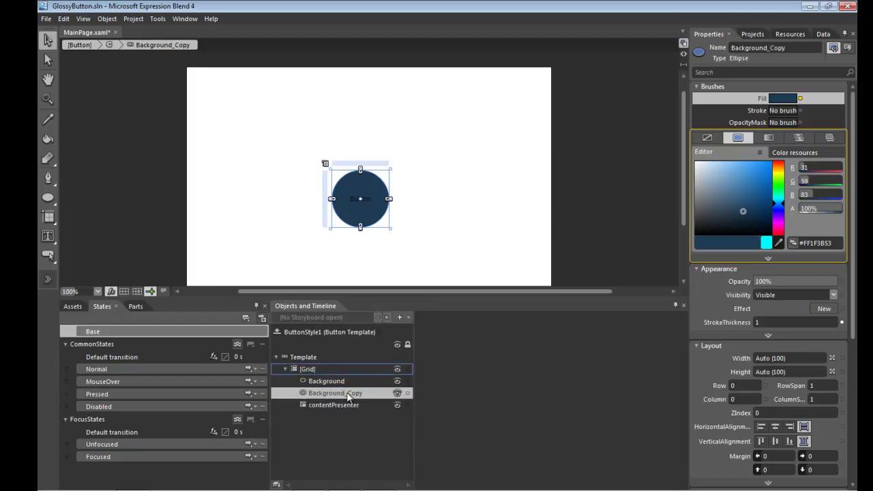
pyautogui.doubleClick(348, 394)
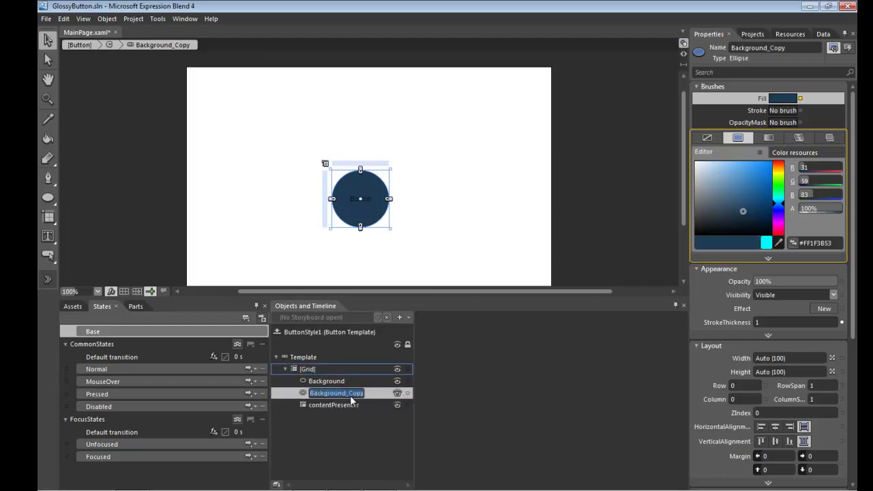
pyautogui.write('Shadow')
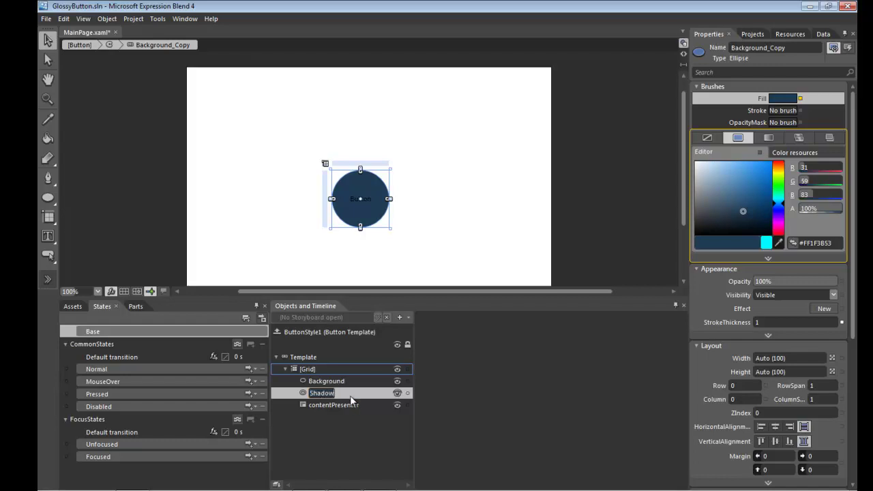
pyautogui.press('Return')
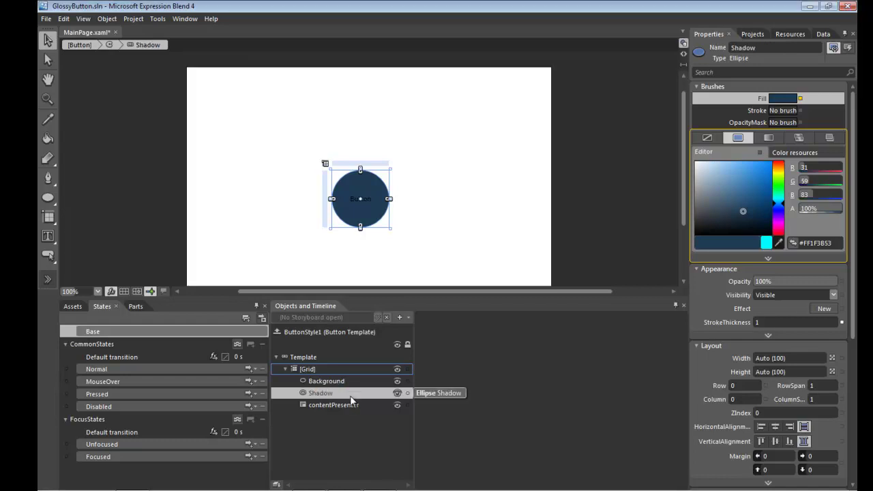
# Step: Give Shadow a reversed, white-centred radial gradient fill at 20% opacity
pyautogui.click(800, 98)
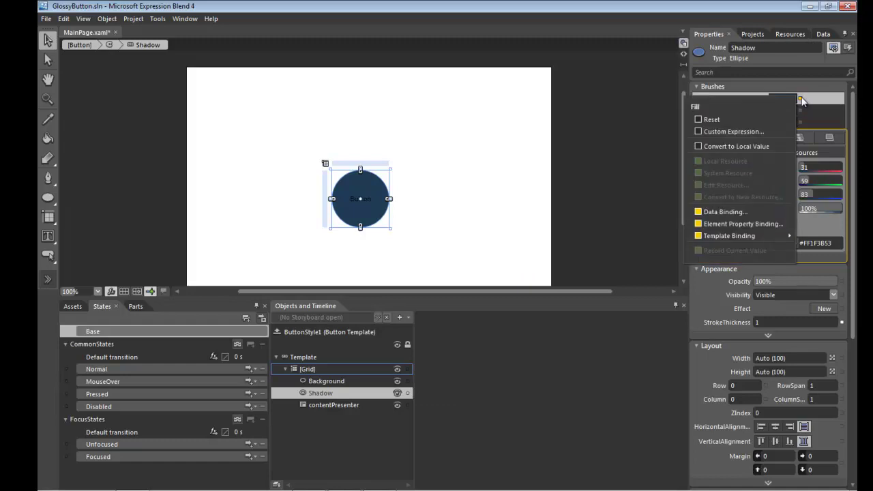
pyautogui.click(759, 121)
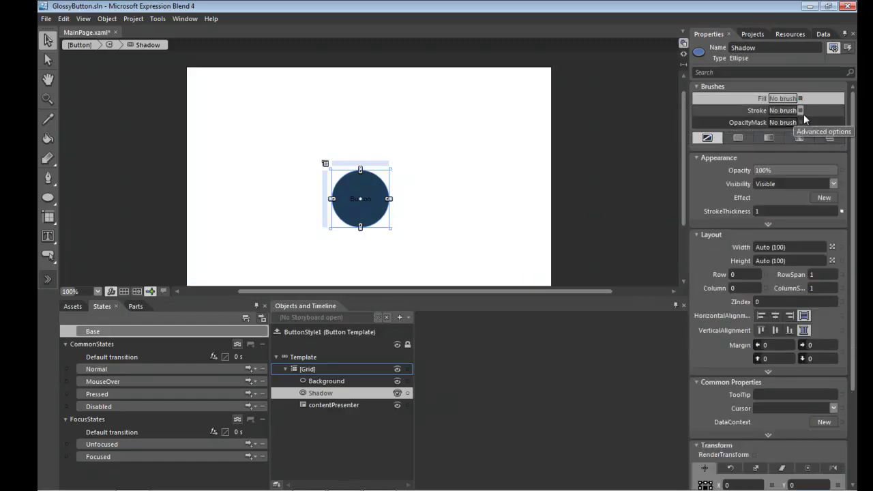
pyautogui.click(769, 138)
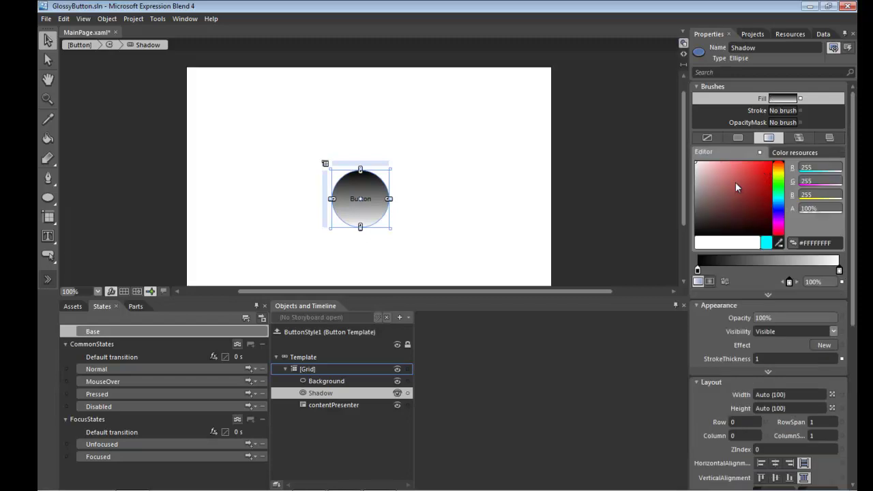
pyautogui.click(709, 282)
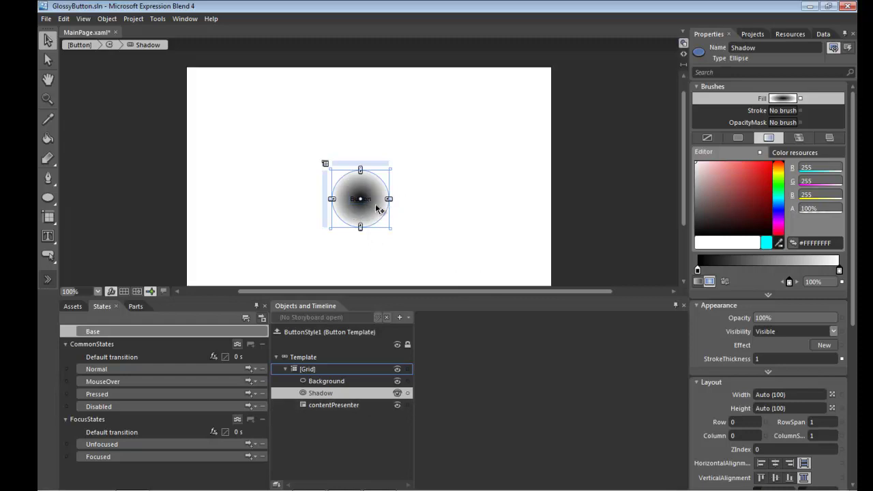
pyautogui.click(725, 282)
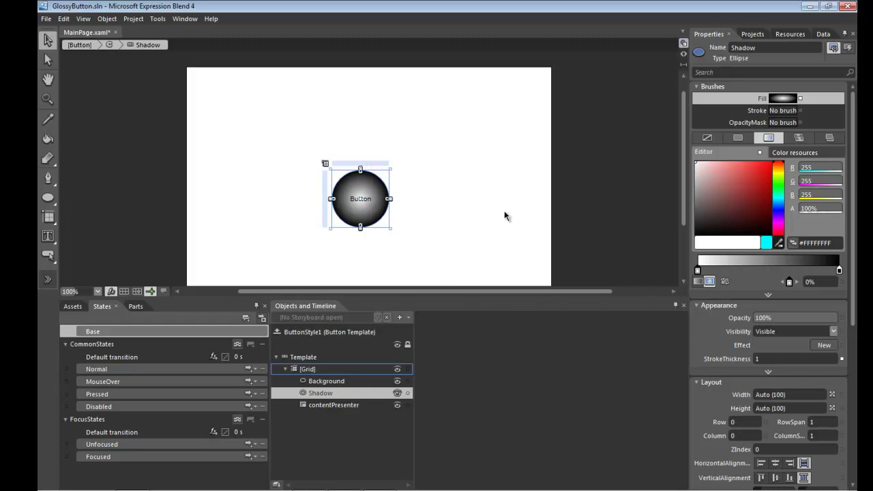
pyautogui.click(802, 318)
pyautogui.write('20')
pyautogui.press('Return')
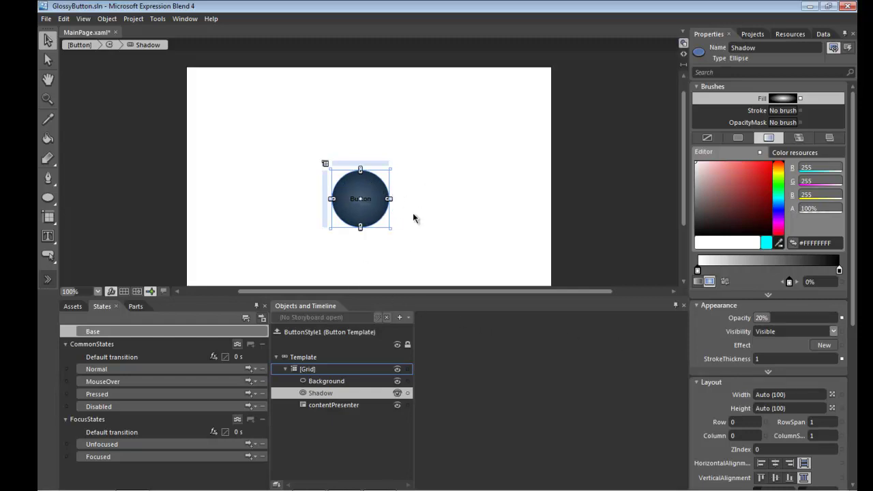
# Step: Duplicate Shadow, place the copy above it and name it TopHighlight
pyautogui.click(421, 250)
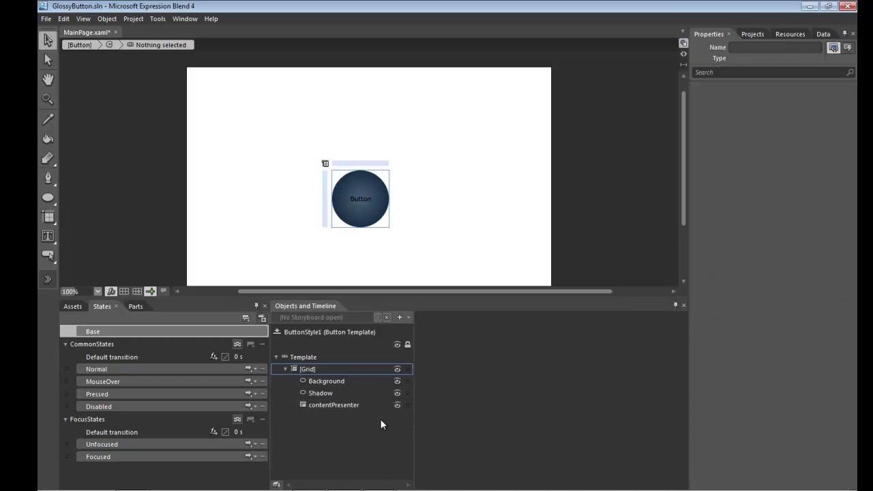
pyautogui.click(348, 392)
pyautogui.hotkey('ctrl', 'v')
pyautogui.moveTo(343, 418); pyautogui.dragTo(343, 400)
pyautogui.write('T')
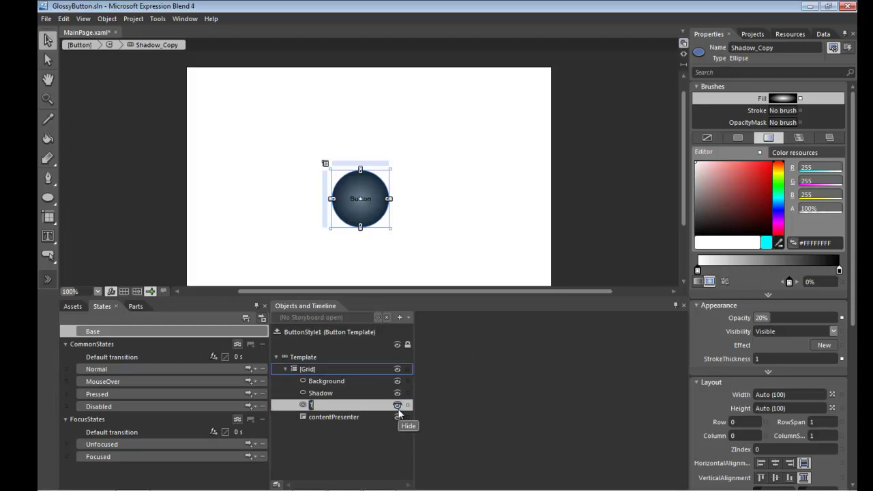
pyautogui.write('opHighlight')
pyautogui.press('Return')
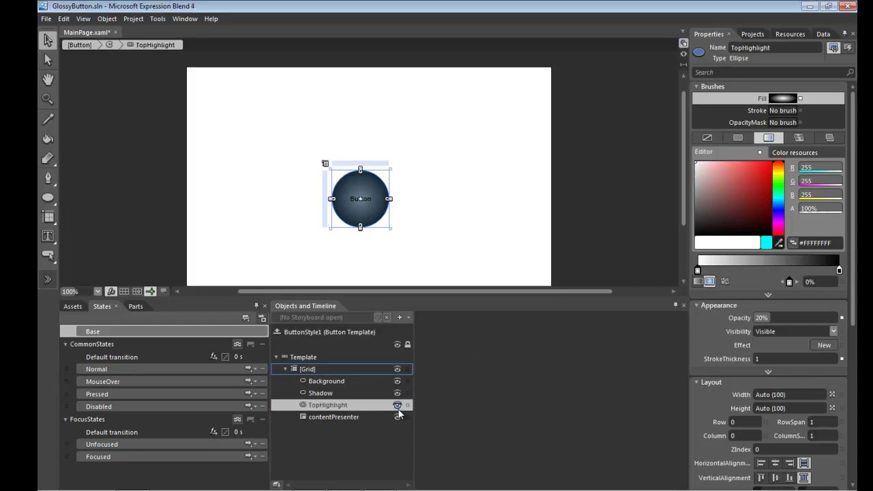
# Step: Set TopHighlight's opacity to 100% and turn its black gradient stop white
pyautogui.click(800, 316)
pyautogui.write('100')
pyautogui.press('Return')
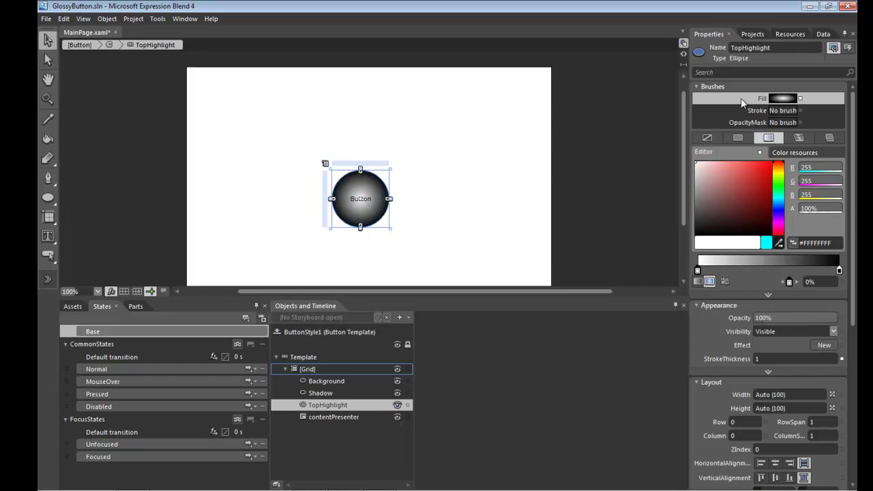
pyautogui.click(839, 271)
pyautogui.moveTo(696, 191); pyautogui.dragTo(666, 149)
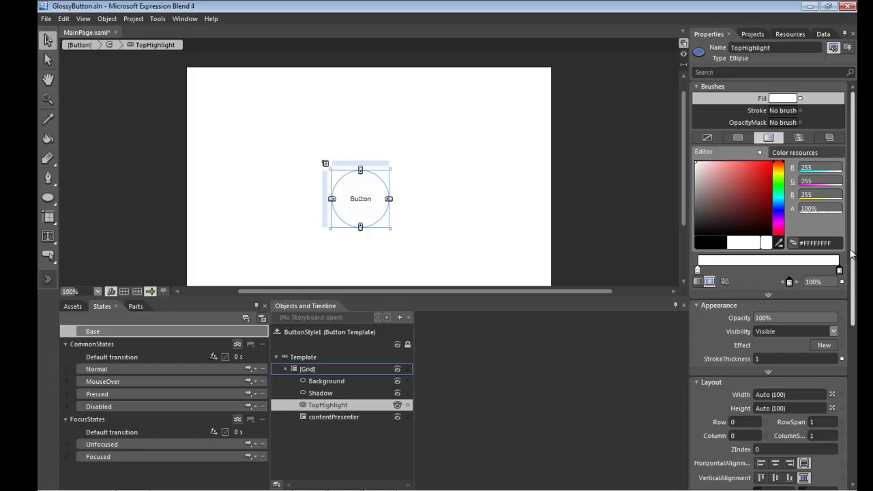
# Step: Set TopHighlight's margin to 5 on the left, right, top and bottom
pyautogui.moveTo(852, 254); pyautogui.dragTo(851, 371)
pyautogui.click(768, 314)
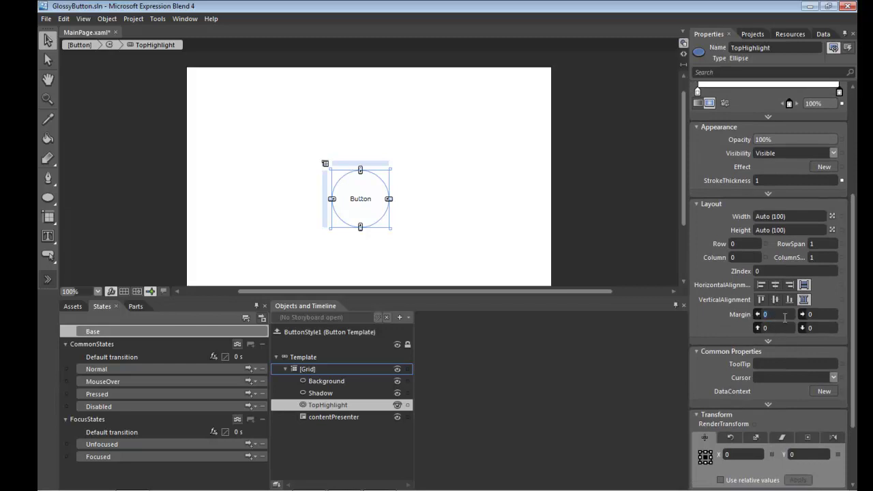
pyautogui.write('5')
pyautogui.press('Tab')
pyautogui.write('5')
pyautogui.press('Tab')
pyautogui.write('5')
pyautogui.press('Tab')
pyautogui.write('5')
pyautogui.press('Tab')
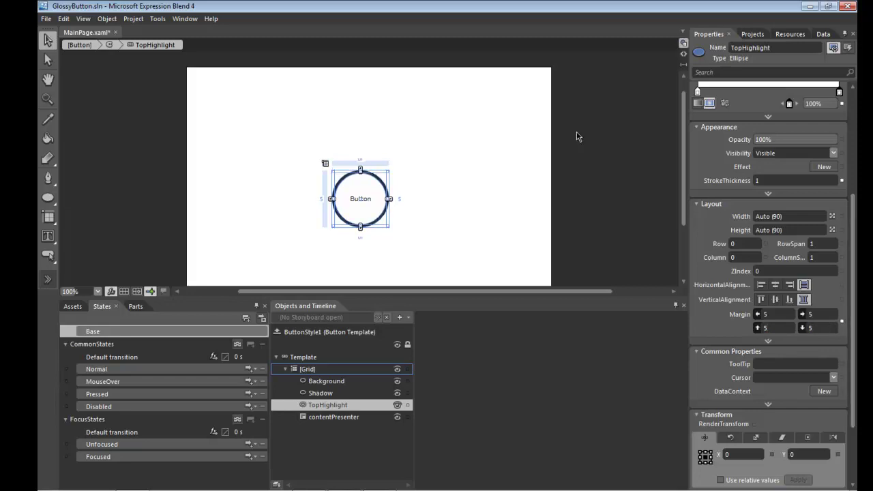
# Step: Set one of TopHighlight's gradient stops to 0% alpha, fully transparent
pyautogui.click(474, 236)
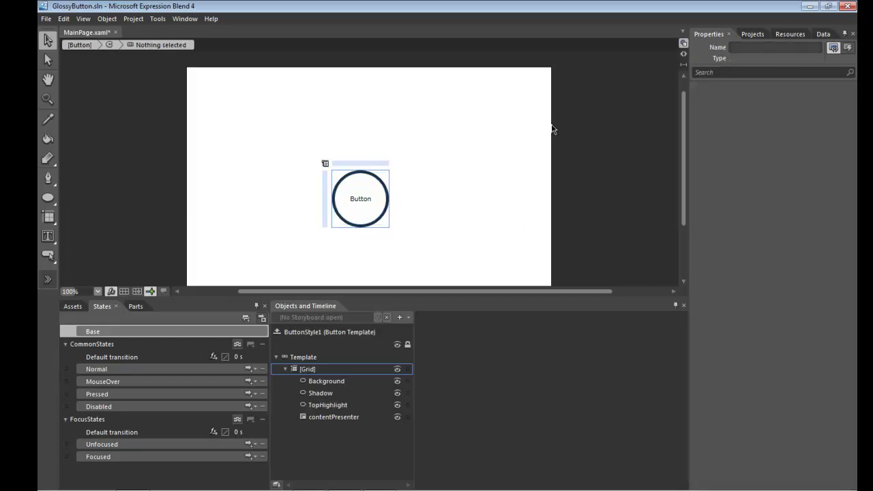
pyautogui.click(367, 211)
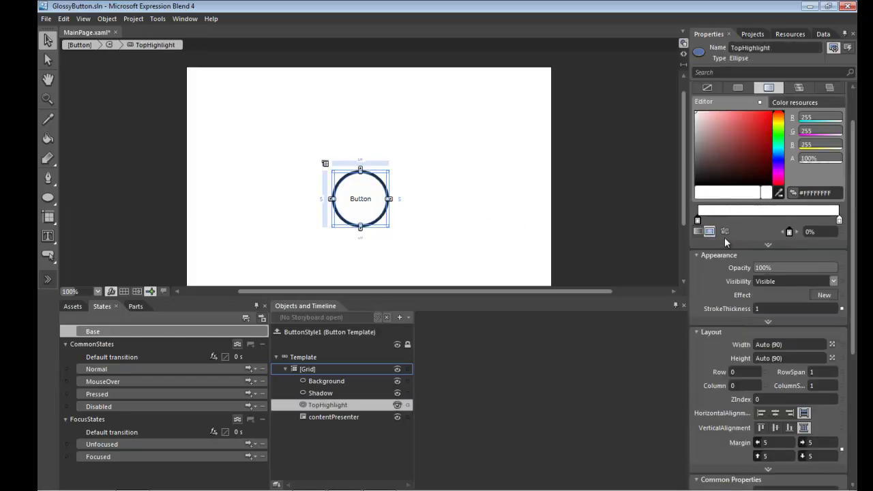
pyautogui.click(824, 156)
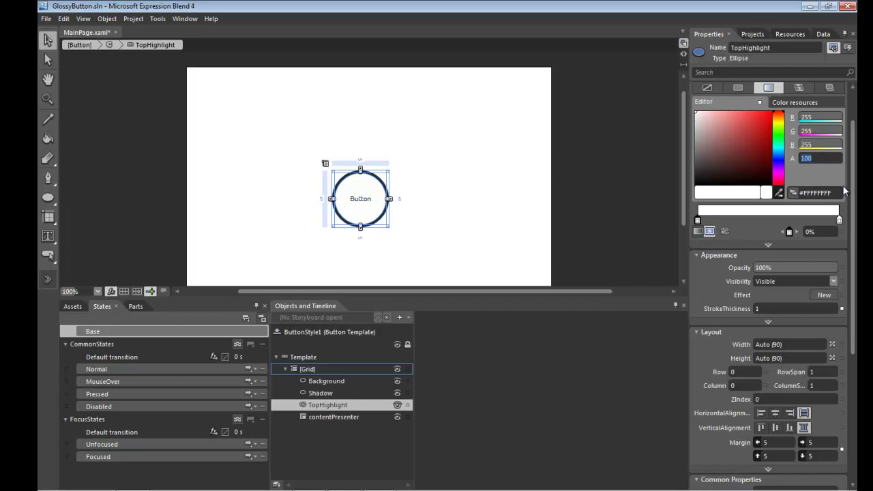
pyautogui.press('Return')
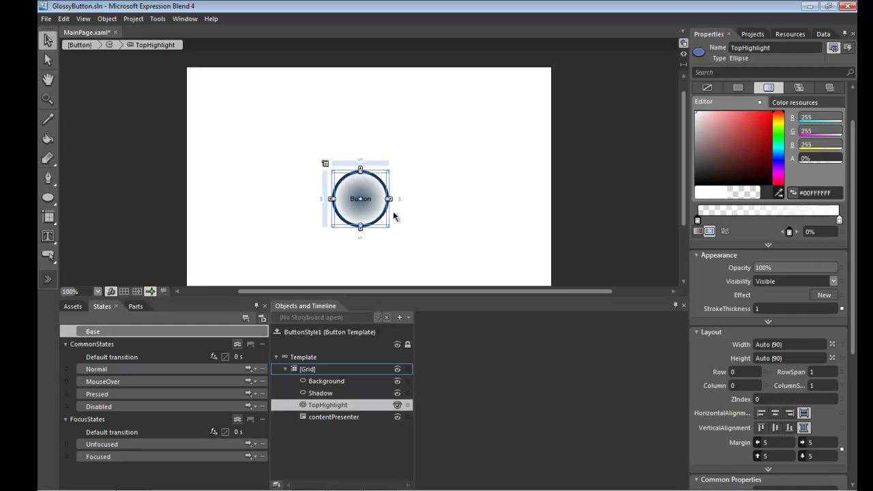
# Step: Convert TopHighlight to a path and pull its bottom anchor up to mid-button
pyautogui.click(107, 19)
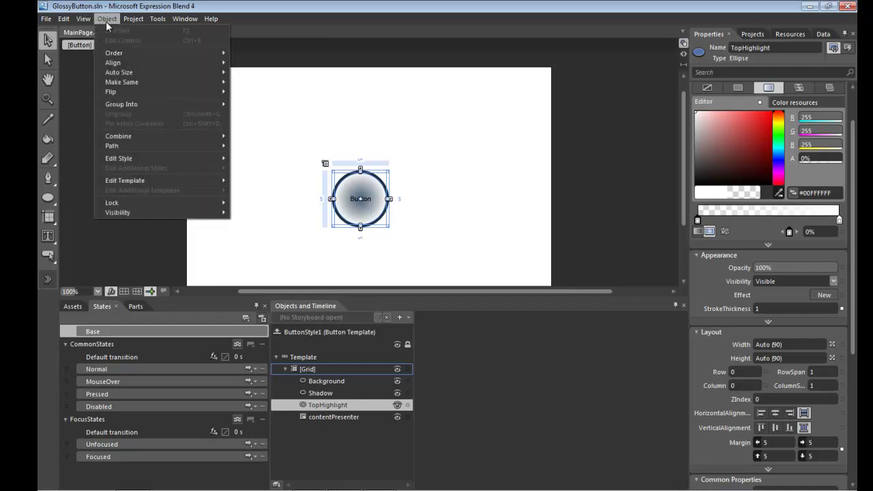
pyautogui.moveTo(178, 146)
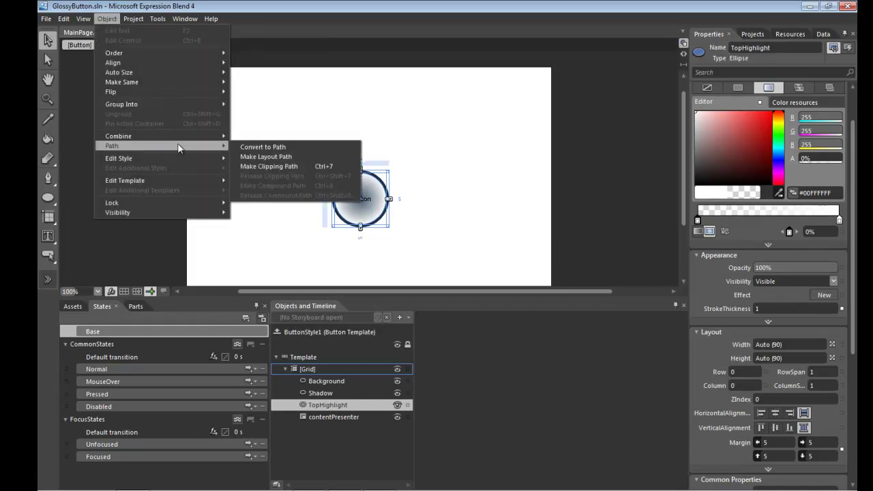
pyautogui.click(265, 150)
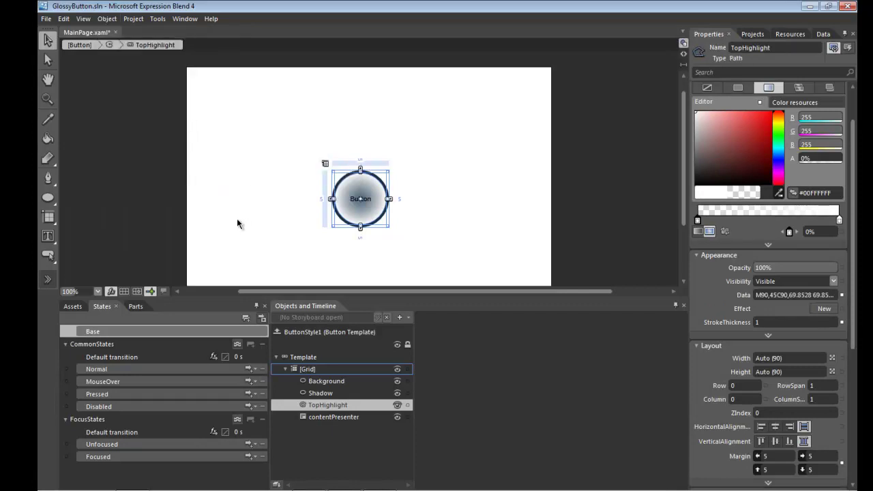
pyautogui.click(49, 60)
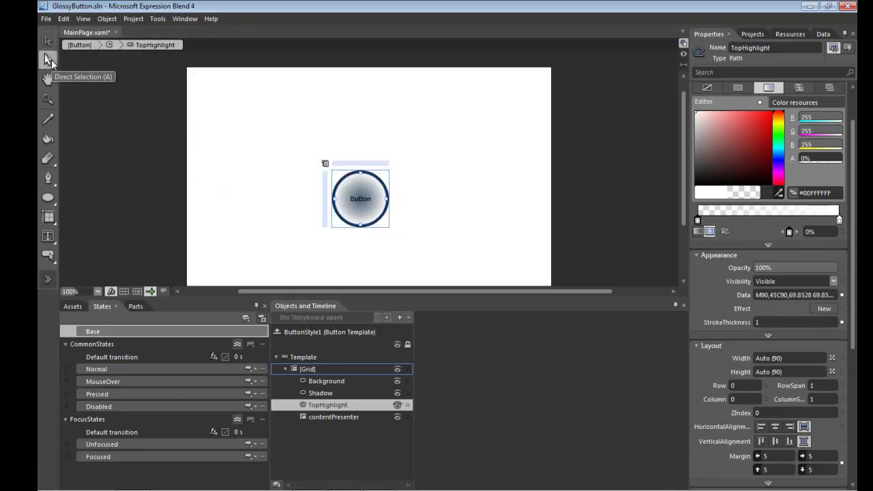
pyautogui.click(361, 226)
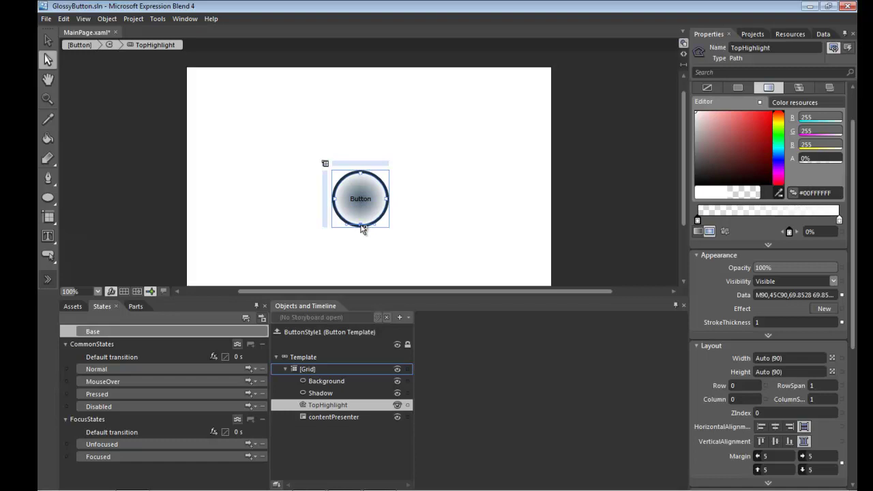
pyautogui.moveTo(361, 225); pyautogui.dragTo(364, 199)
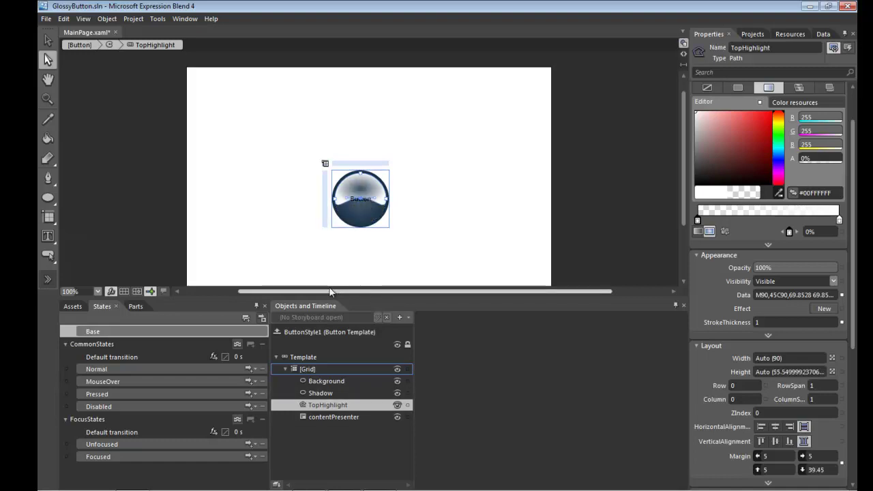
# Step: Redraw the highlight's lower curve freehand with the Pencil, then reselect TopHighlight
pyautogui.click(48, 157)
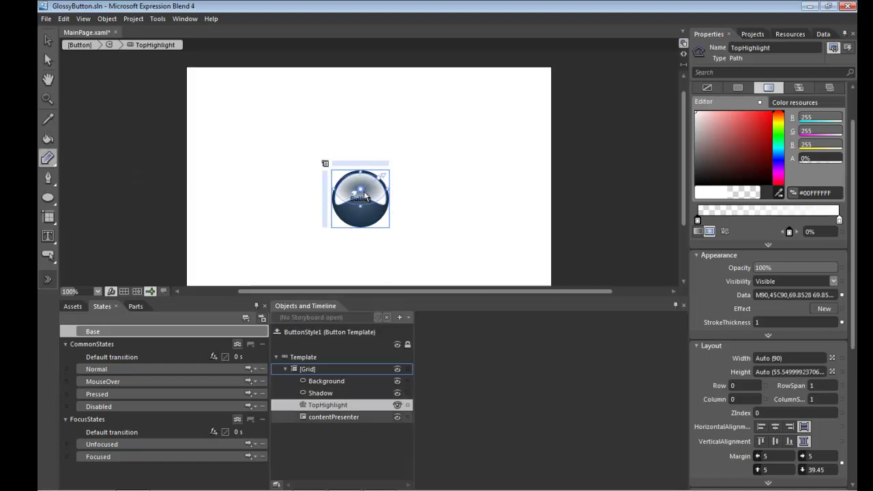
pyautogui.moveTo(369, 189)
pyautogui.mouseDown()
pyautogui.moveTo(341, 205)
pyautogui.moveTo(362, 217)
pyautogui.moveTo(382, 198)
pyautogui.moveTo(361, 170)
pyautogui.mouseUp()
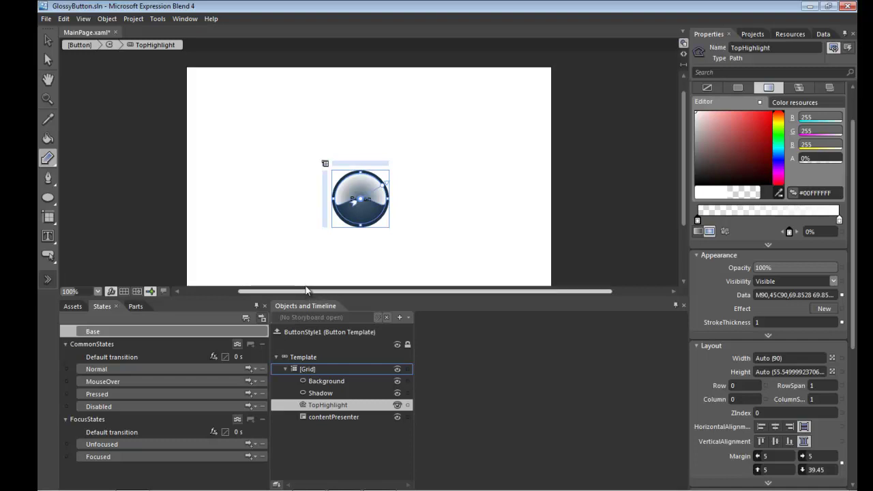
pyautogui.click(47, 41)
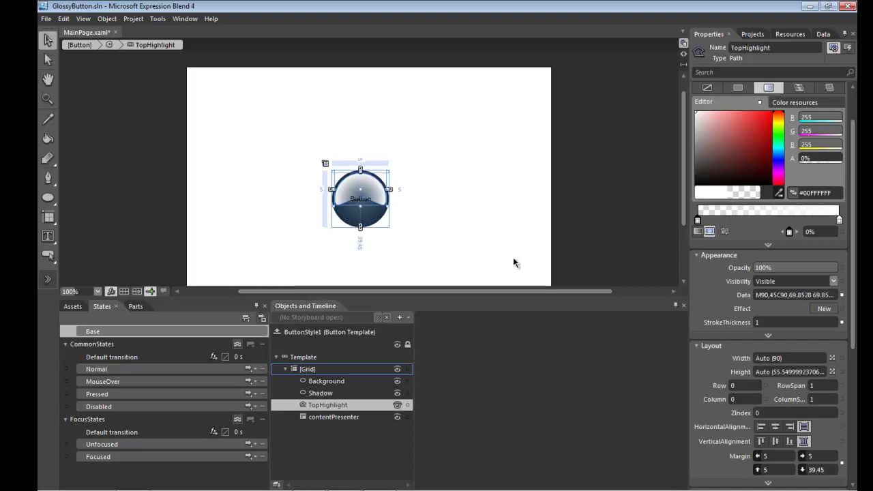
pyautogui.click(401, 247)
pyautogui.click(377, 197)
# Step: Set the gradient's end stop alpha to 95%
pyautogui.click(839, 220)
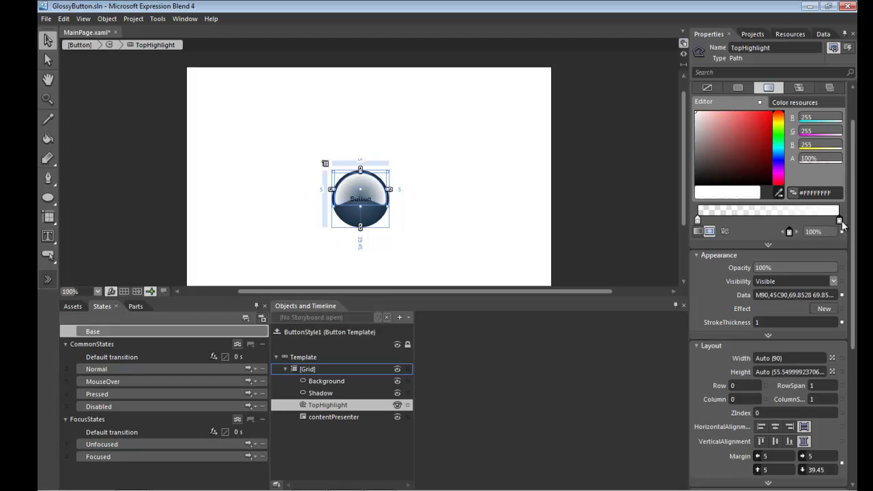
pyautogui.click(816, 158)
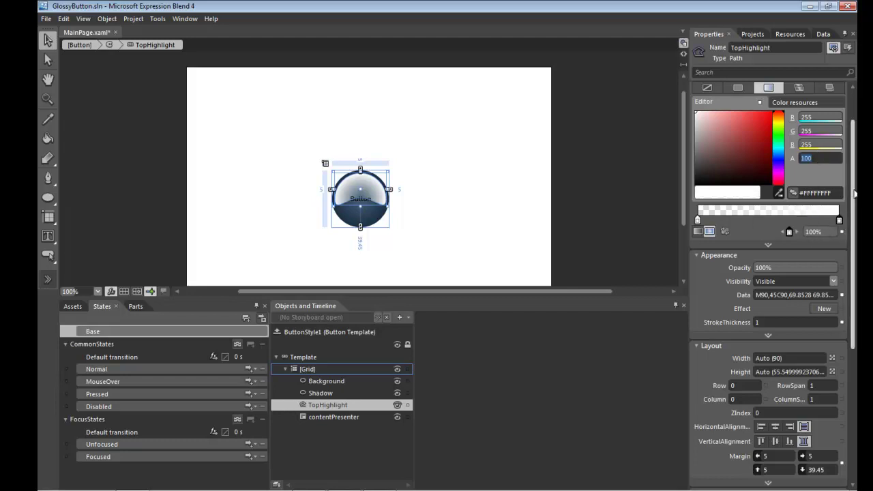
pyautogui.press('Return')
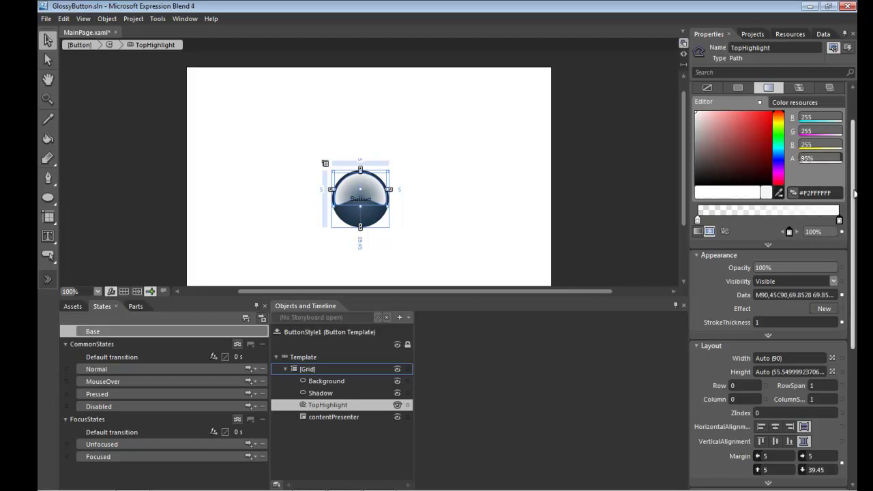
pyautogui.click(464, 234)
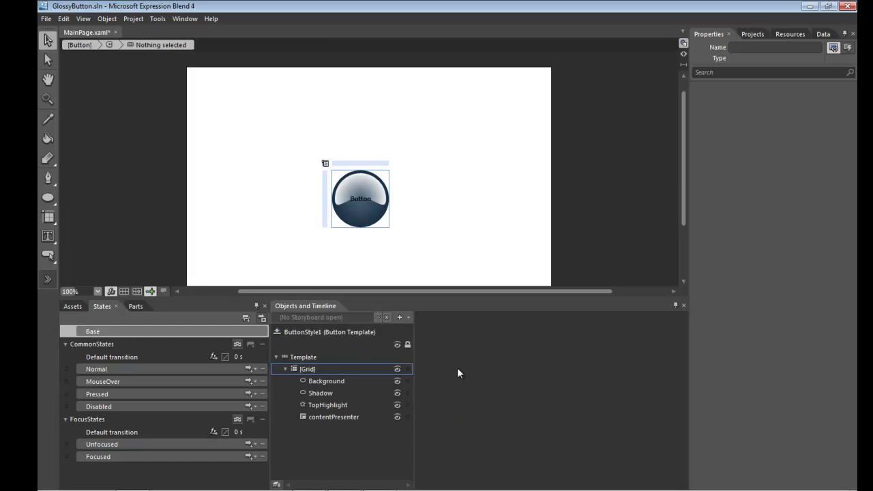
# Step: Return to the page and make the Button's BorderBrush solid cyan #FF00FFF9
pyautogui.click(278, 332)
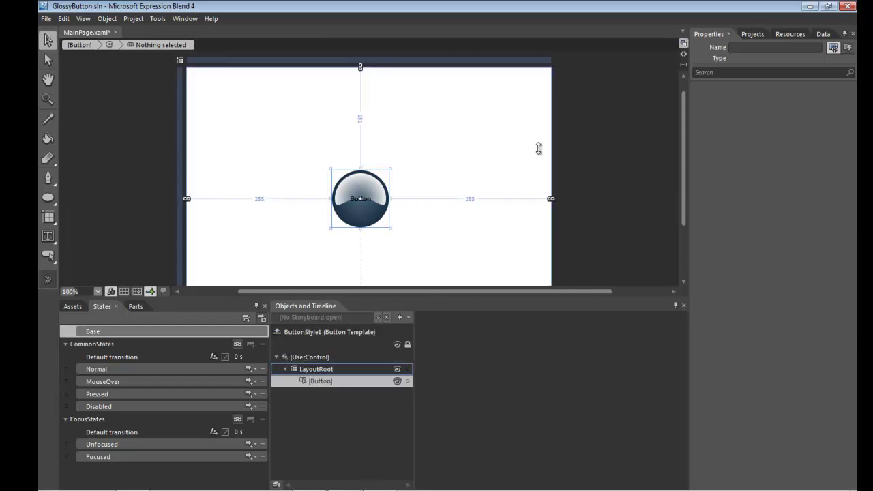
pyautogui.doubleClick(322, 382)
pyautogui.scroll(2, 733, 120)
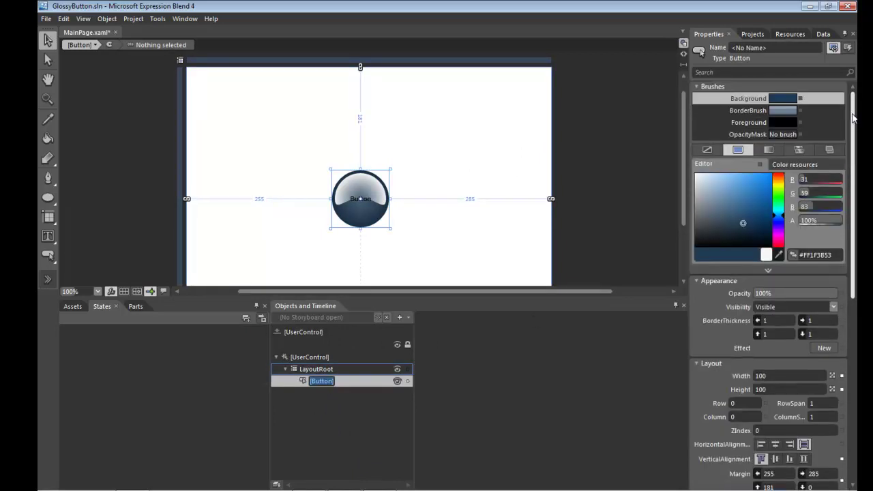
pyautogui.click(752, 110)
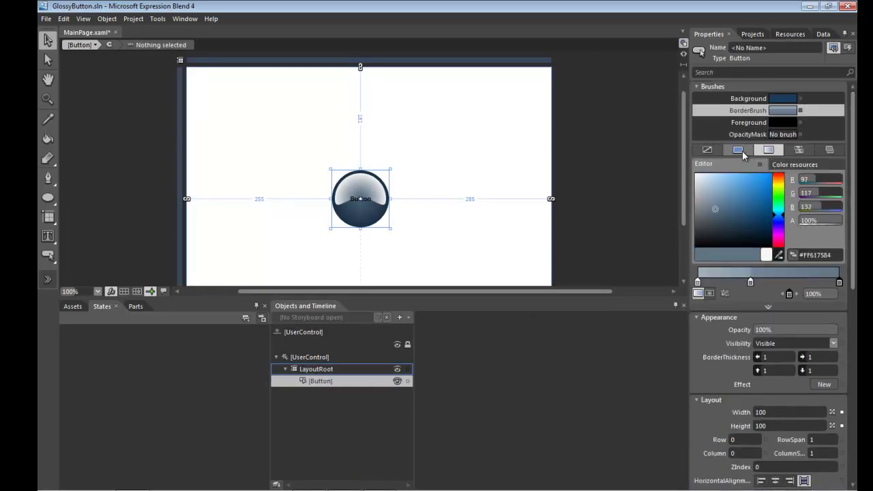
pyautogui.moveTo(785, 220); pyautogui.dragTo(783, 215)
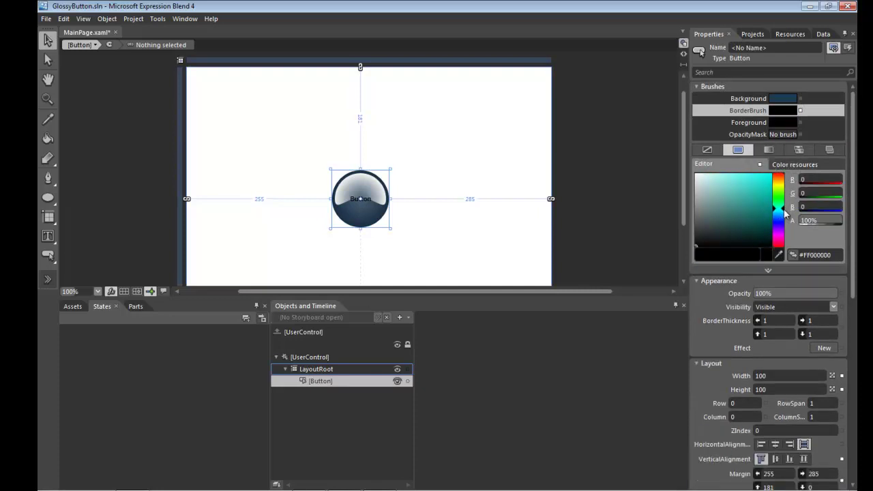
pyautogui.moveTo(751, 205); pyautogui.dragTo(771, 174)
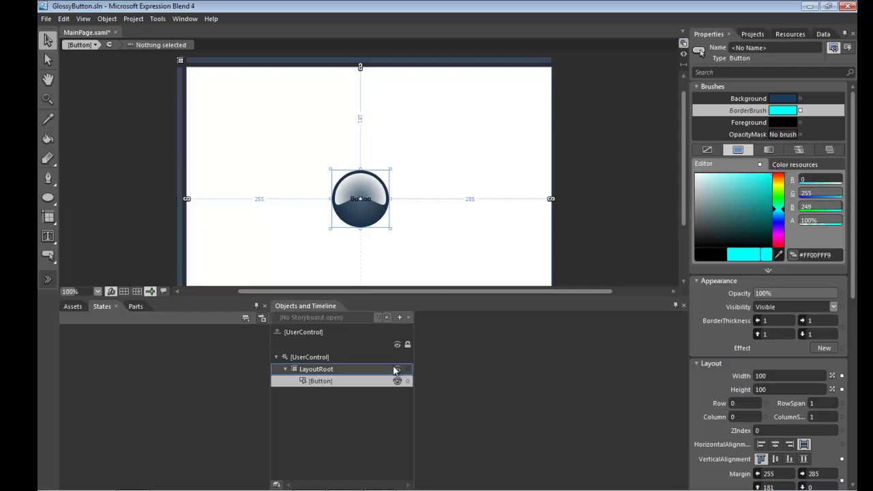
# Step: In the current template, copy the Background ellipse above contentPresenter and name it BottomColor
pyautogui.rightClick(320, 389)
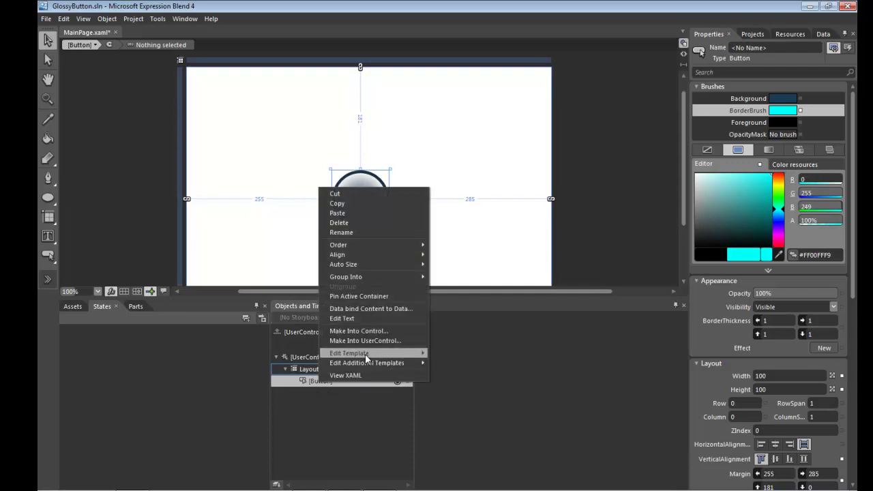
pyautogui.moveTo(382, 353)
pyautogui.click(464, 353)
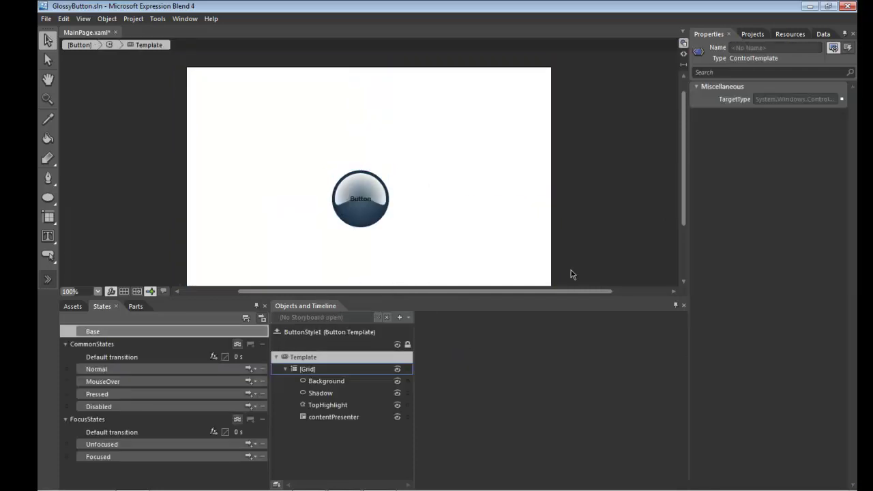
pyautogui.click(326, 393)
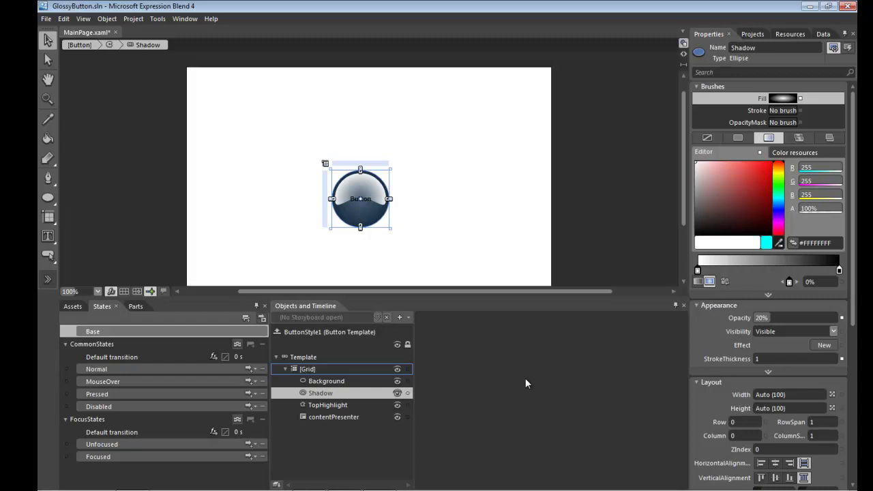
pyautogui.click(356, 389)
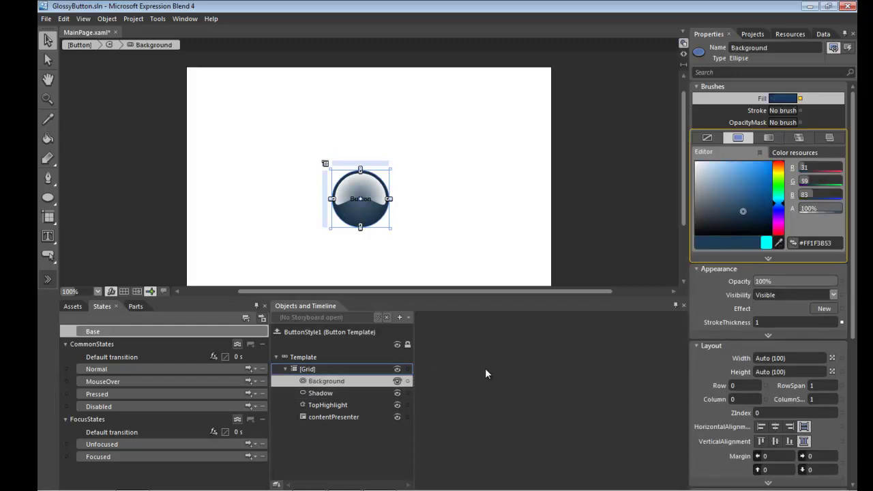
pyautogui.hotkey('ctrl', 'c')
pyautogui.hotkey('ctrl', 'v')
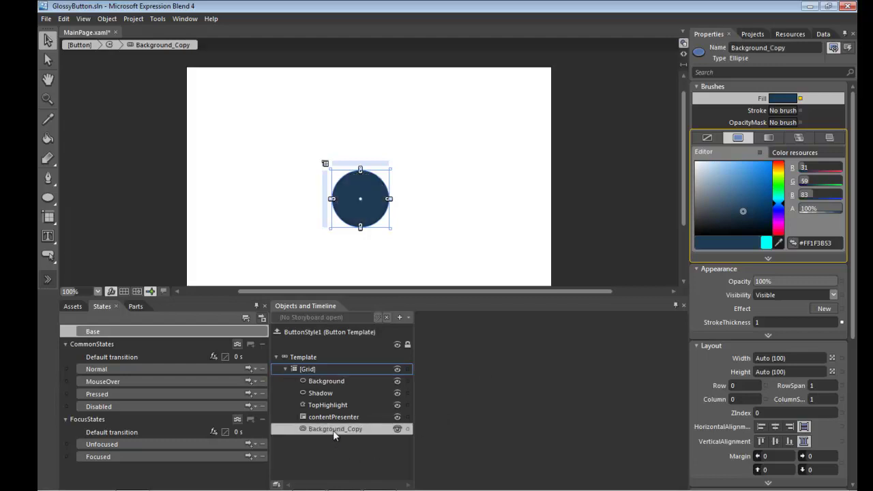
pyautogui.moveTo(333, 430)
pyautogui.mouseDown()
pyautogui.moveTo(318, 414)
pyautogui.moveTo(335, 416)
pyautogui.mouseUp()
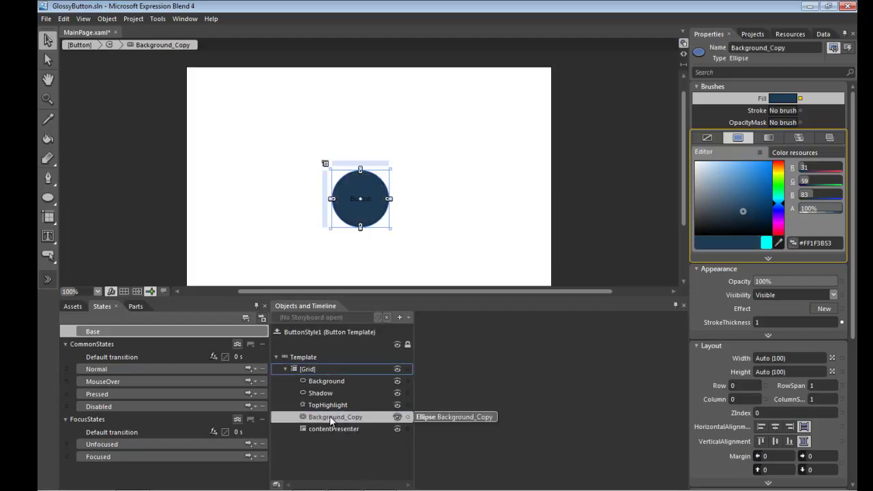
pyautogui.doubleClick(368, 417)
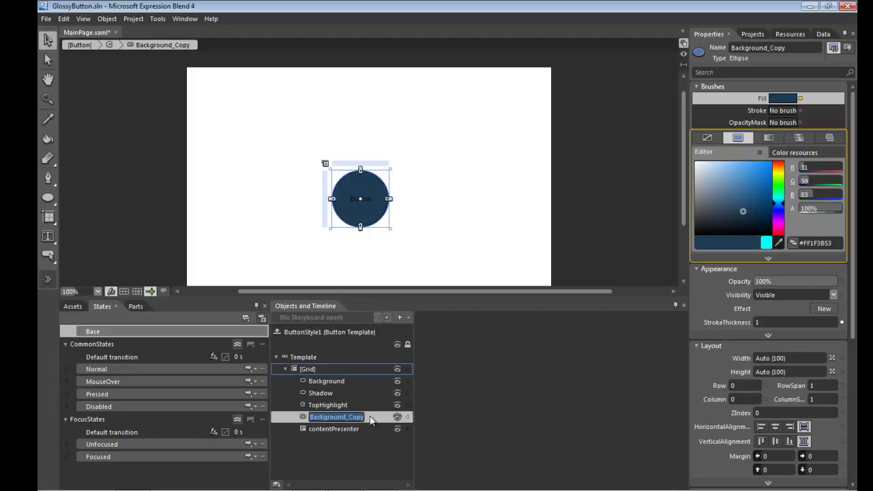
pyautogui.write('Bo')
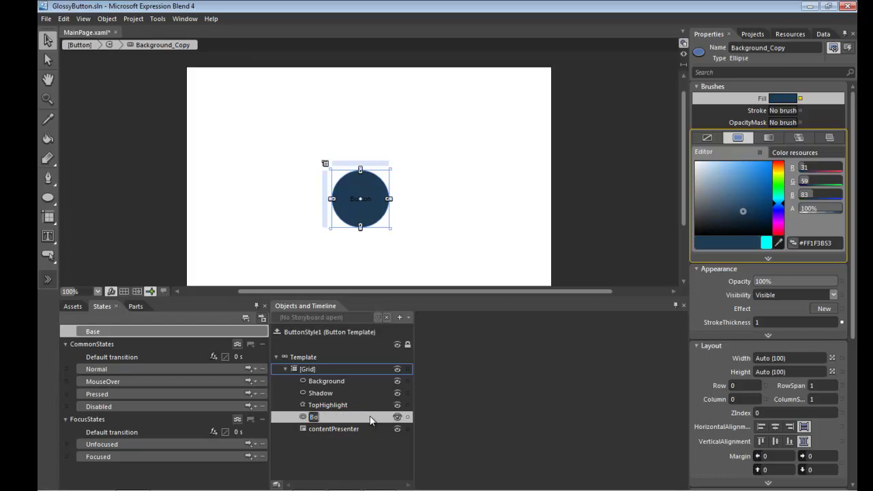
pyautogui.write('ttomColor')
pyautogui.press('Return')
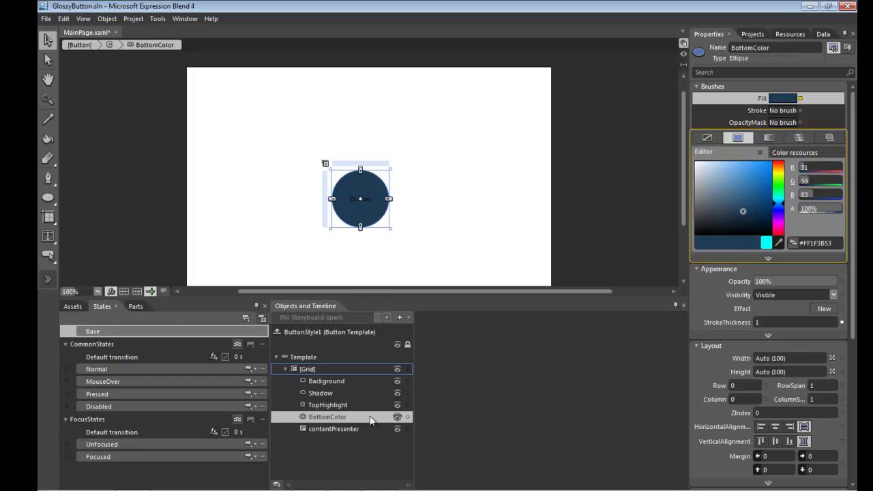
# Step: Template-bind BottomColor's Fill to the button's BorderBrush
pyautogui.click(800, 99)
pyautogui.moveTo(751, 234)
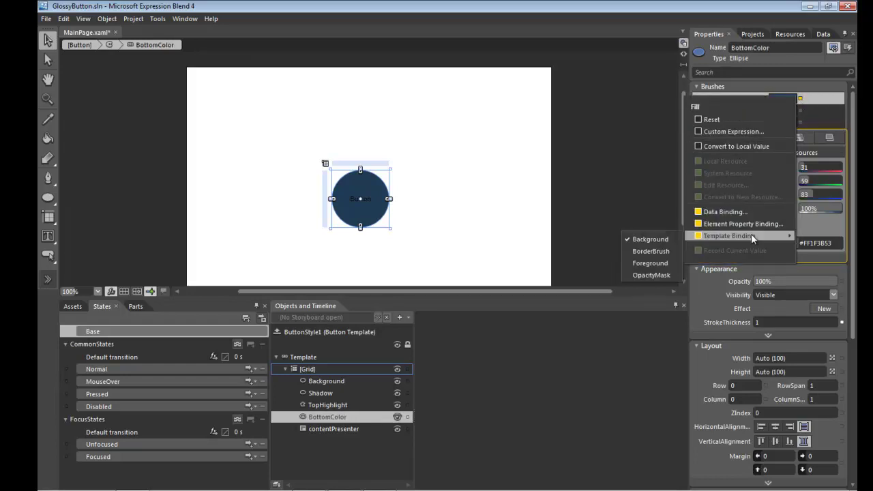
pyautogui.click(666, 251)
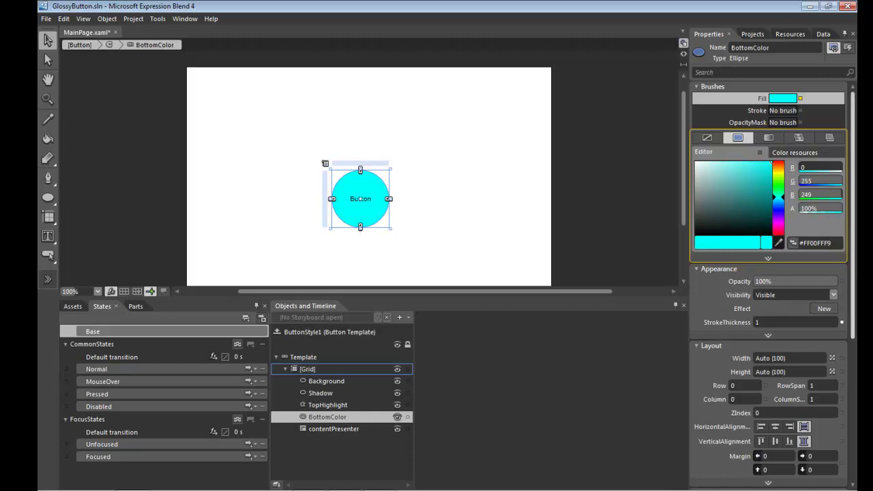
# Step: Give BottomColor a 3-pixel margin on every side, then bring up its OpacityMask brush settings
pyautogui.scroll(-3, 841, 380)
pyautogui.scroll(-1, 841, 380)
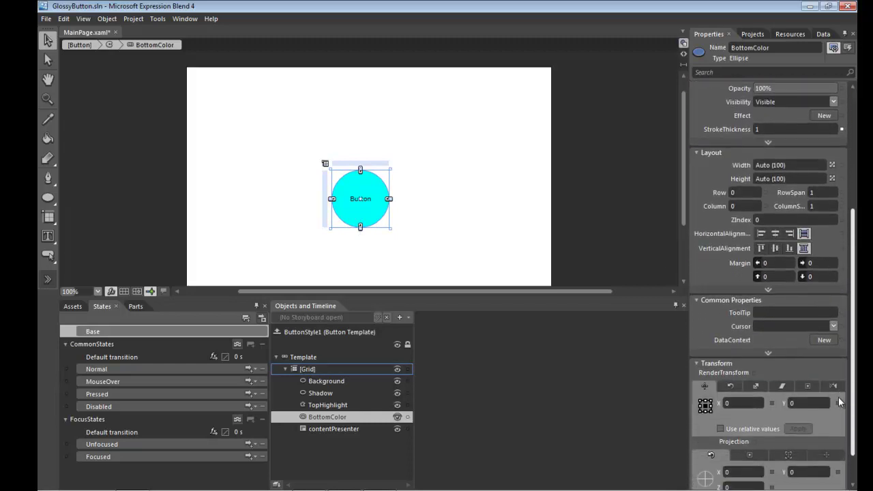
pyautogui.click(777, 263)
pyautogui.write('3')
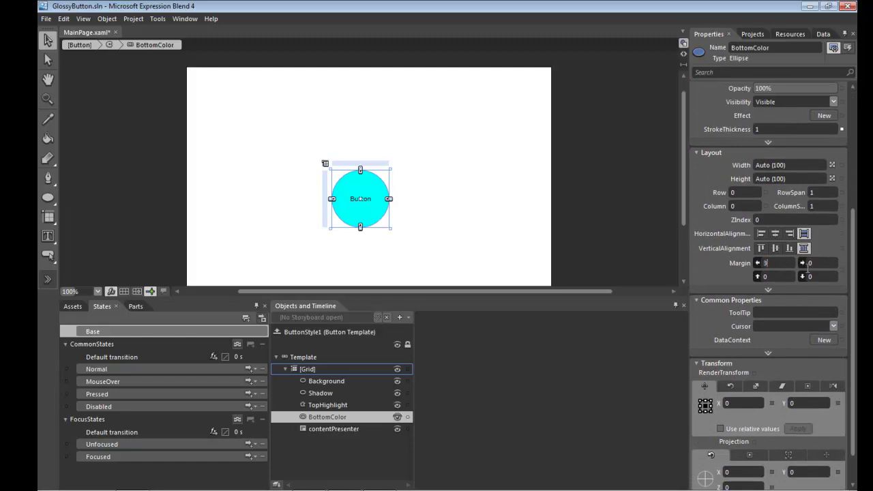
pyautogui.press('Tab')
pyautogui.write('3')
pyautogui.press('Tab')
pyautogui.write('3')
pyautogui.press('Tab')
pyautogui.write('3')
pyautogui.press('Return')
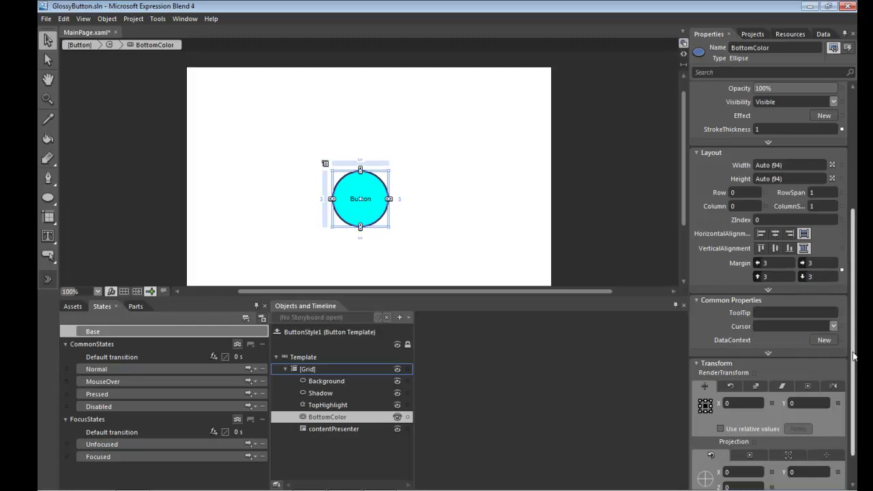
pyautogui.moveTo(853, 356); pyautogui.dragTo(849, 199)
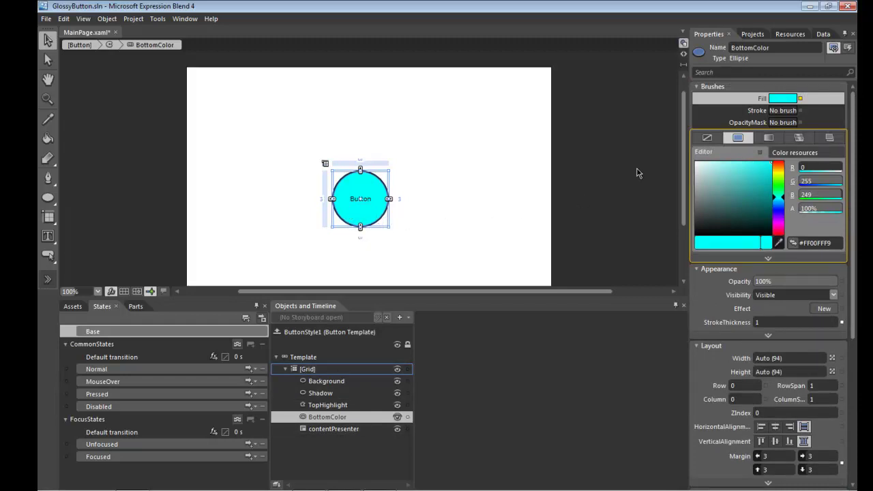
pyautogui.click(749, 123)
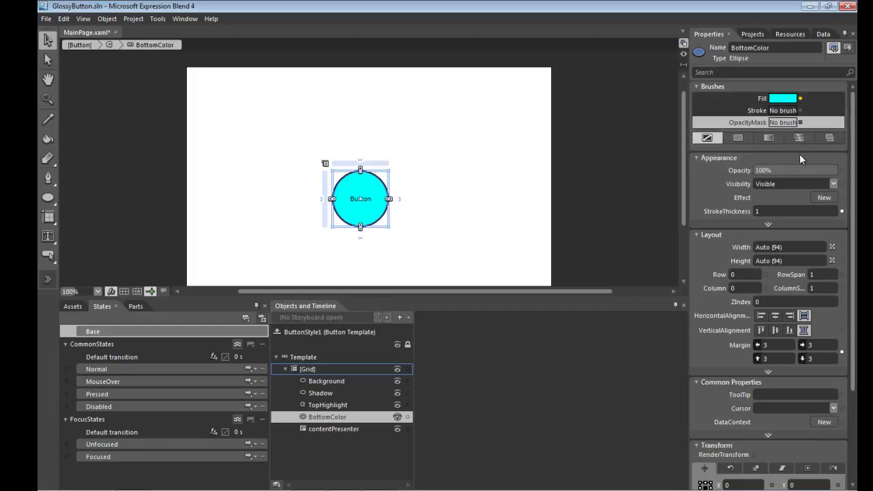
# Step: Make BottomColor's opacity mask a radial gradient with end-stop alpha 0, shifted down toward the bottom
pyautogui.click(777, 139)
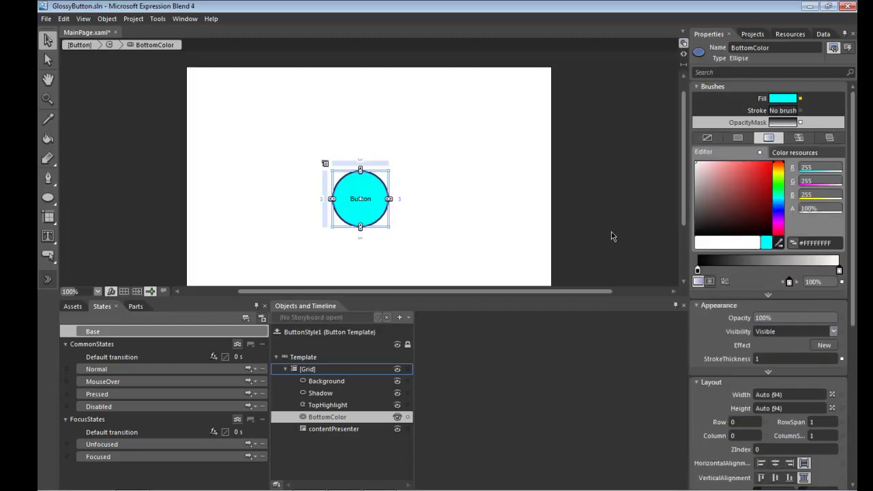
pyautogui.click(711, 282)
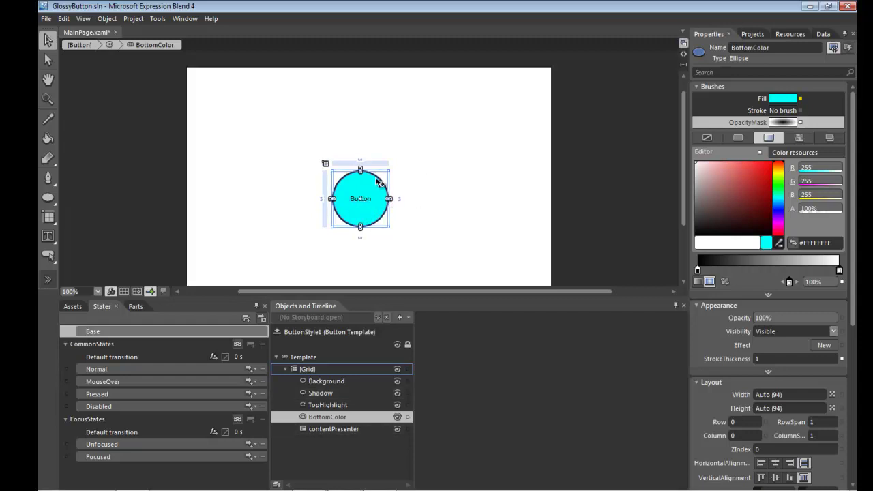
pyautogui.click(698, 271)
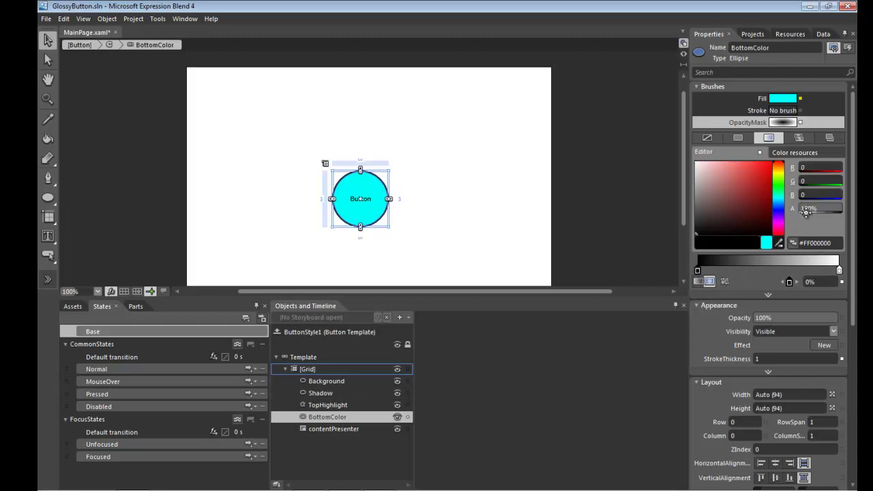
pyautogui.click(838, 268)
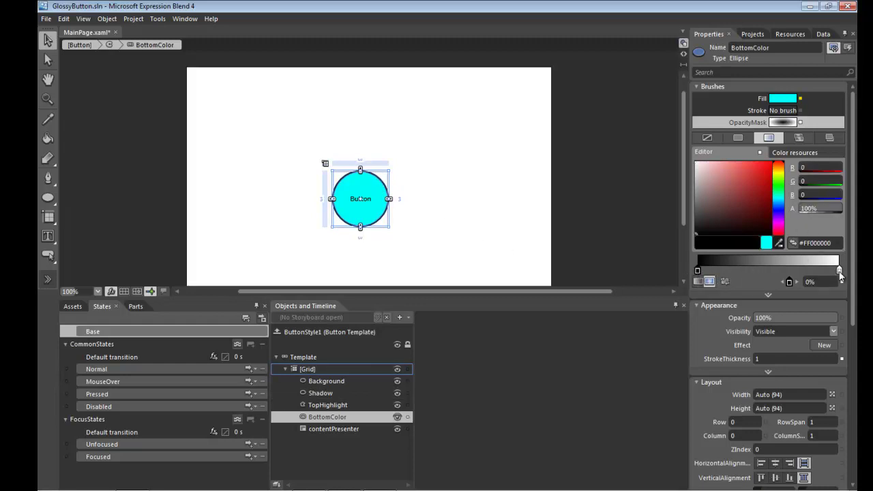
pyautogui.click(836, 213)
pyautogui.write('0')
pyautogui.press('Return')
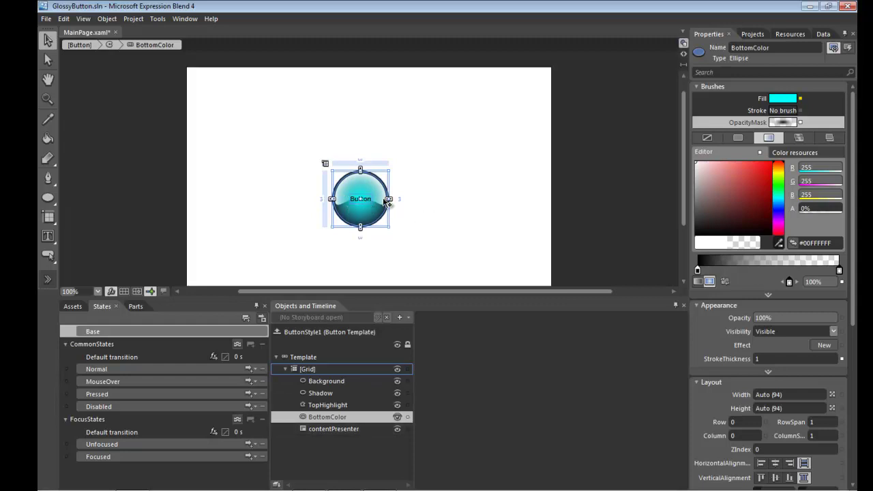
pyautogui.click(48, 159)
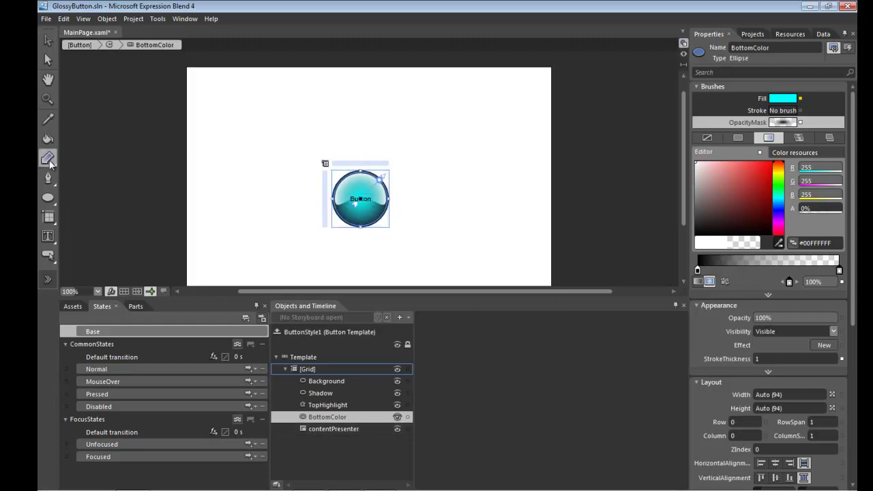
pyautogui.moveTo(373, 191)
pyautogui.mouseDown()
pyautogui.moveTo(373, 214)
pyautogui.moveTo(362, 197)
pyautogui.mouseUp()
# Step: Duplicate the Background ellipse and place the copy just above BottomColor
pyautogui.click(465, 246)
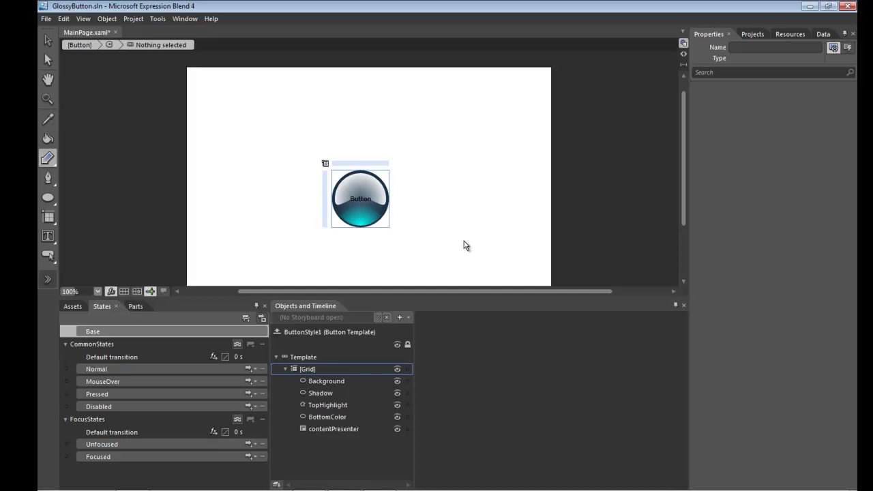
pyautogui.click(324, 418)
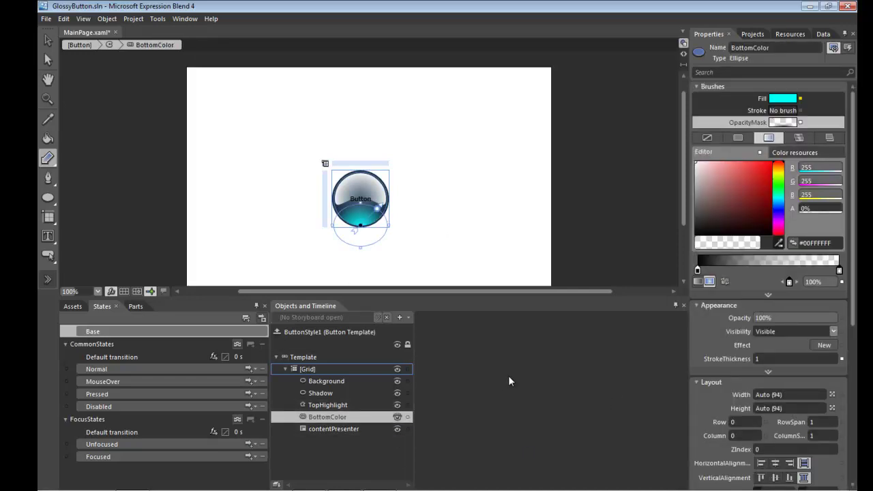
pyautogui.click(340, 381)
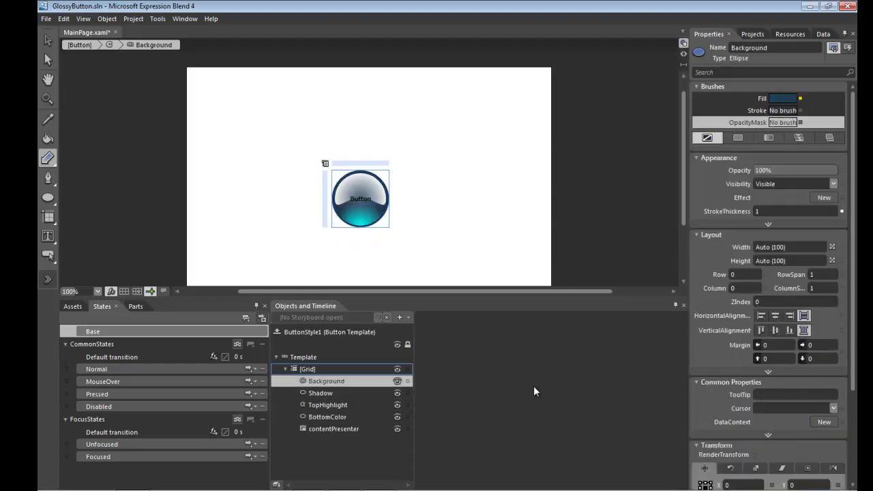
pyautogui.hotkey('ctrl', 'c')
pyautogui.hotkey('ctrl', 'v')
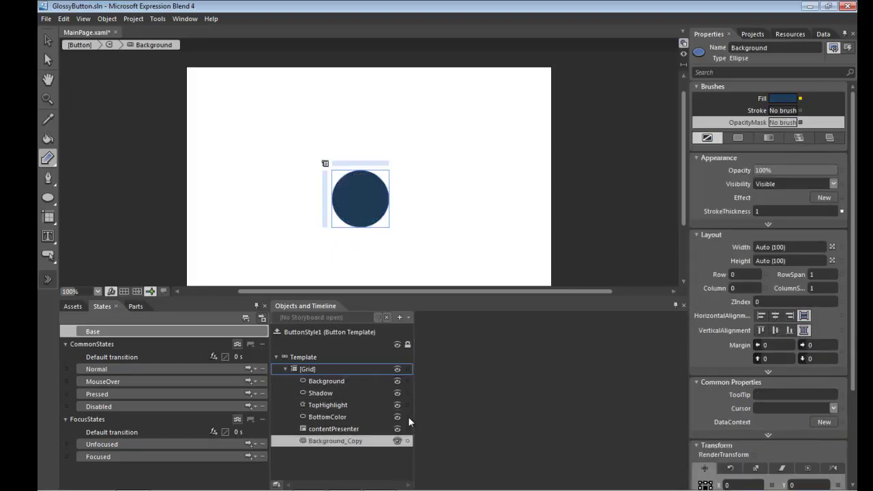
pyautogui.moveTo(342, 438); pyautogui.dragTo(340, 421)
# Step: Rename the copied ellipse to 'BottomHighlight', fixing the misspelling
pyautogui.doubleClick(363, 429)
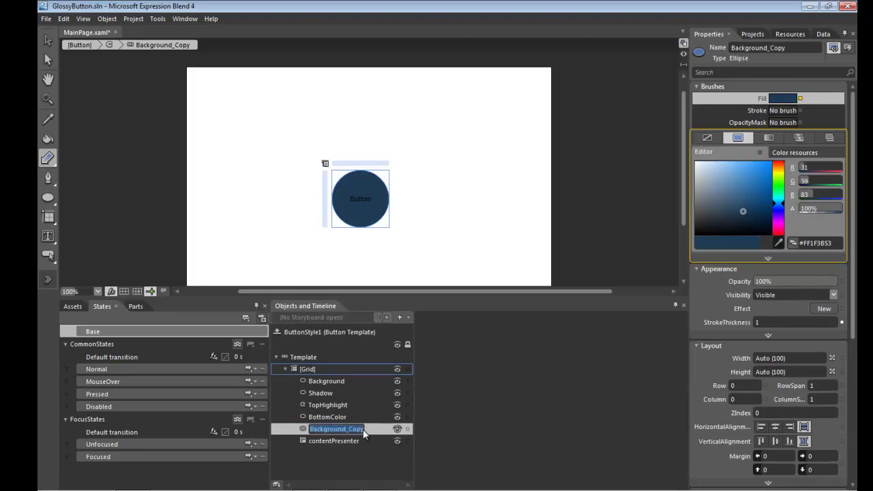
pyautogui.write('BottomHoghlight')
pyautogui.press('Return')
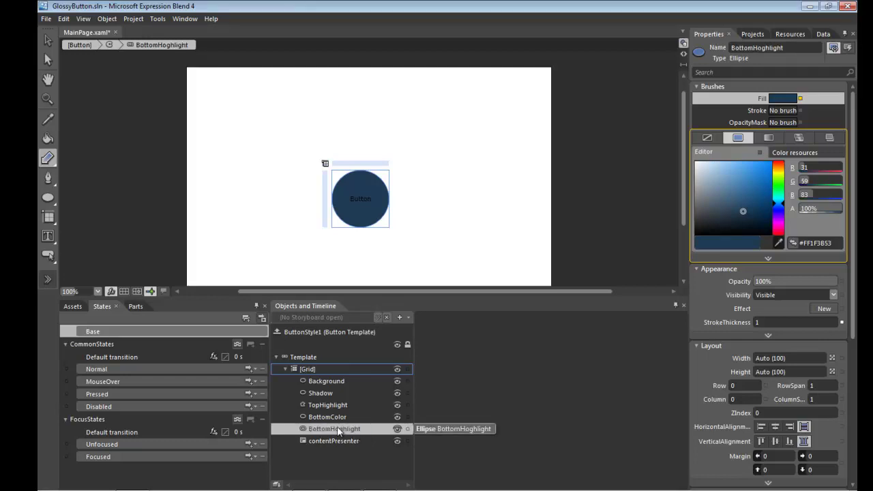
pyautogui.click(339, 430)
pyautogui.click(340, 429)
pyautogui.press('BackSpace')
pyautogui.write('i')
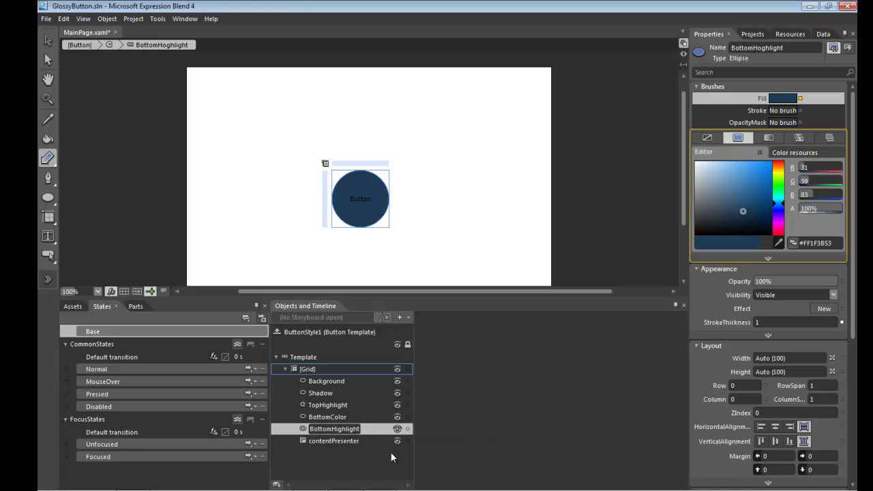
pyautogui.press('Return')
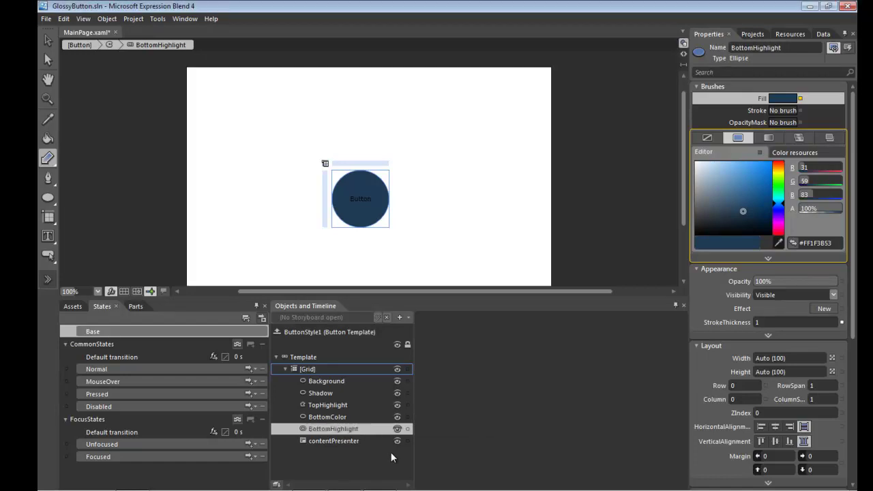
pyautogui.click(329, 417)
# Step: Reset BottomHighlight's fill to a radial gradient with a white starting stop
pyautogui.click(332, 430)
pyautogui.click(801, 98)
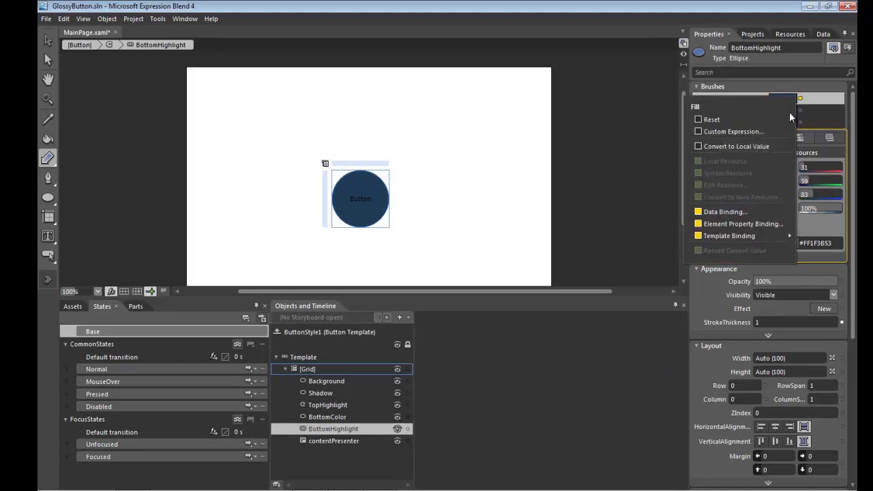
pyautogui.click(710, 120)
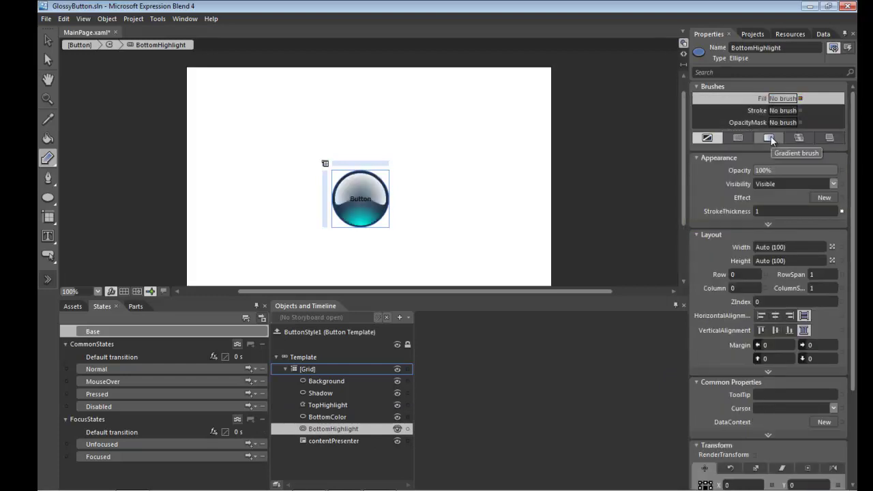
pyautogui.click(769, 138)
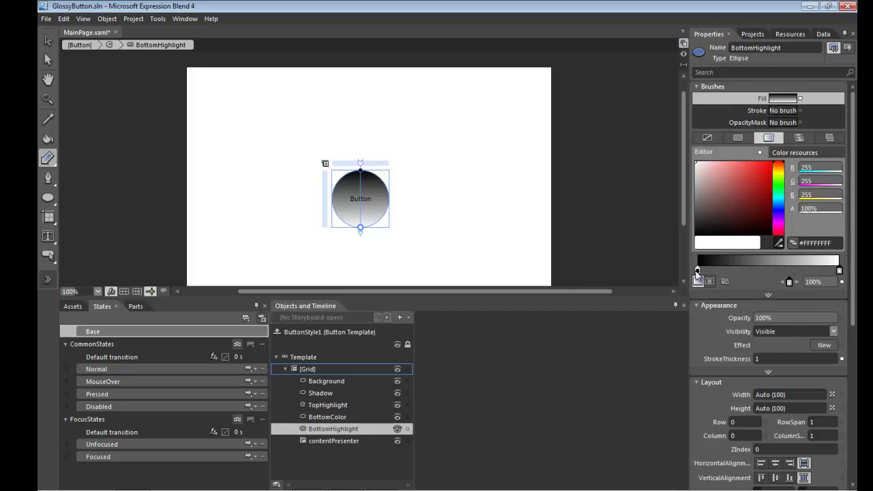
pyautogui.click(725, 282)
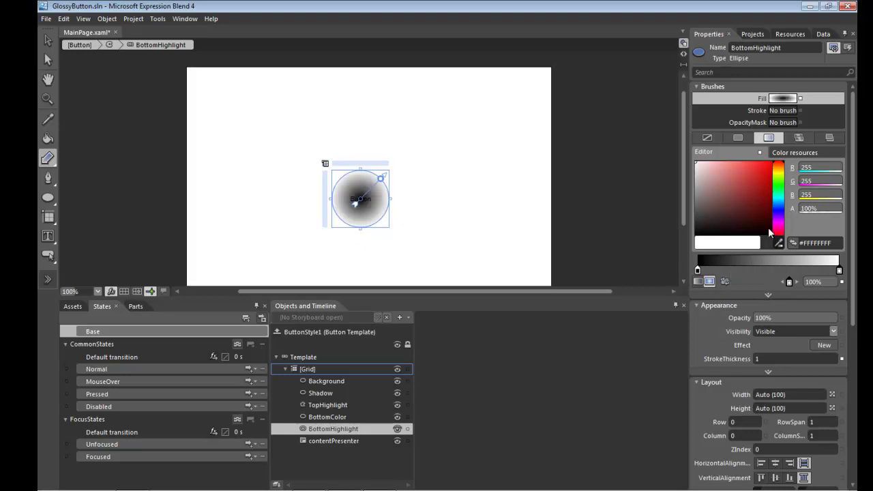
pyautogui.click(698, 271)
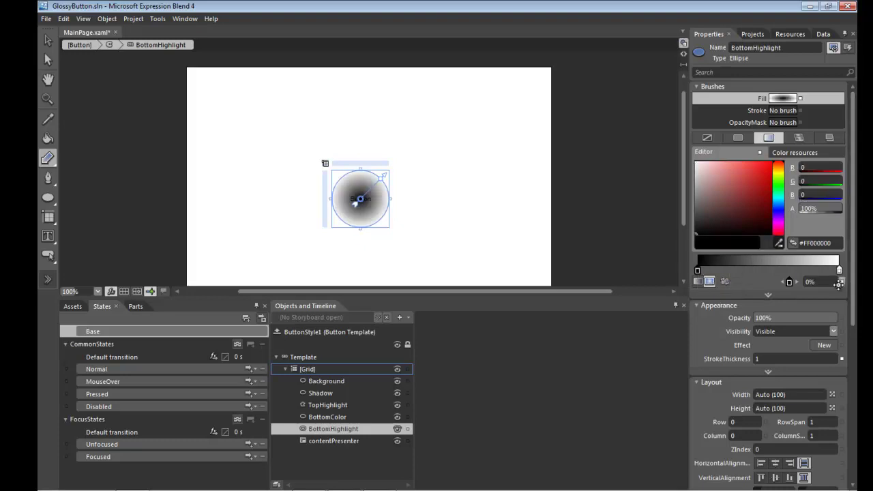
pyautogui.moveTo(722, 210); pyautogui.dragTo(675, 146)
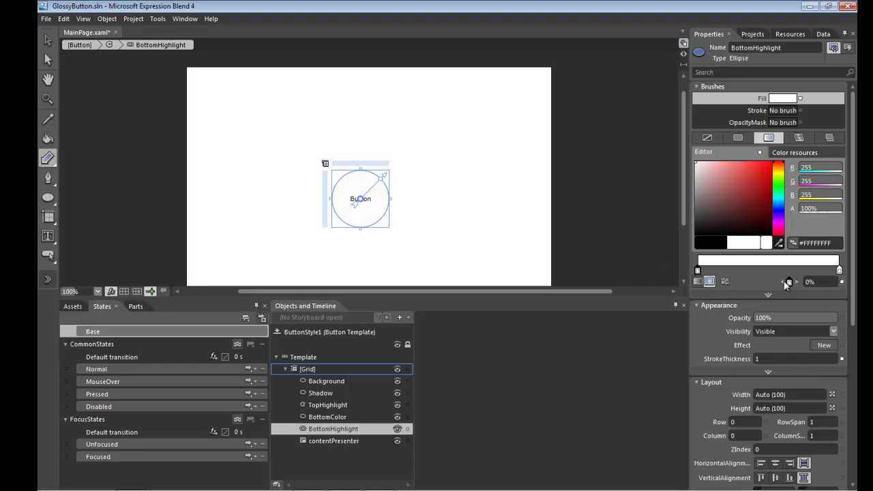
# Step: Set the gradient's end stop alpha to 0 and pull the gradient down past the button
pyautogui.click(840, 271)
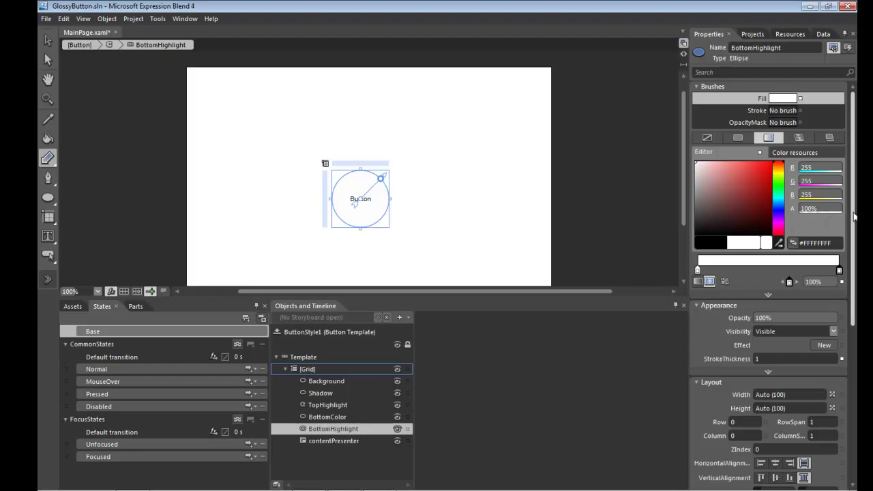
pyautogui.click(821, 210)
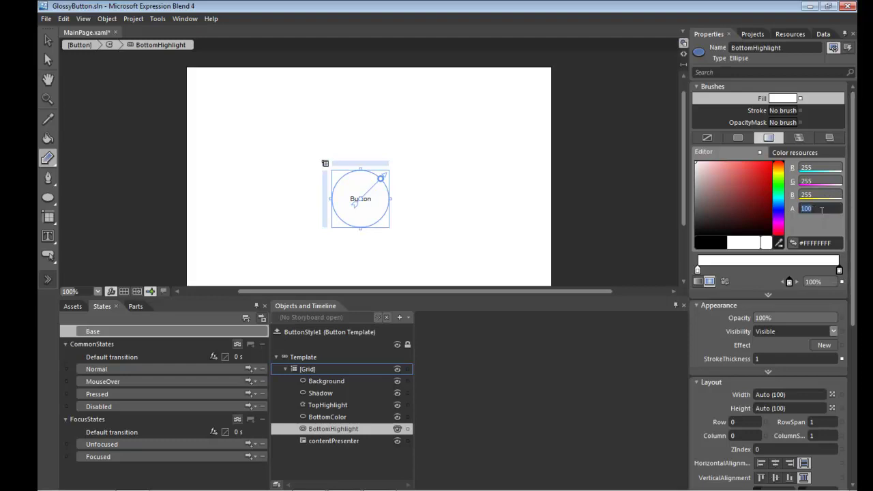
pyautogui.write('0')
pyautogui.press('Return')
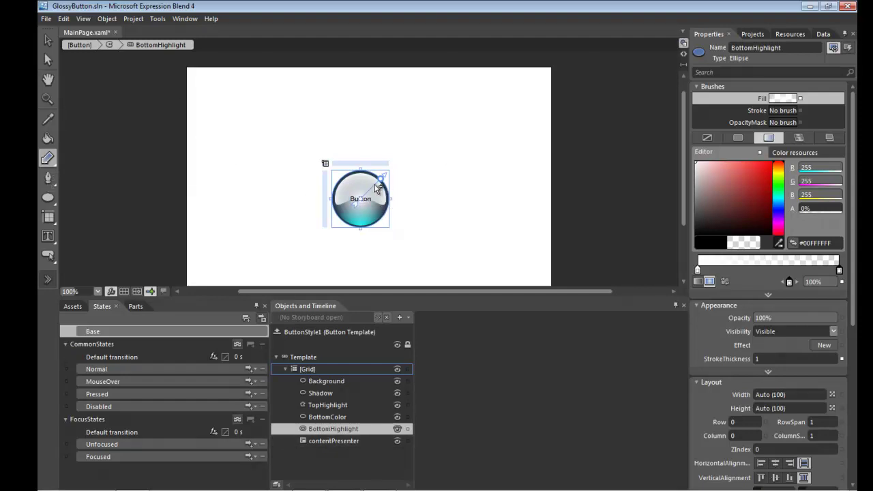
pyautogui.moveTo(374, 185); pyautogui.dragTo(361, 207)
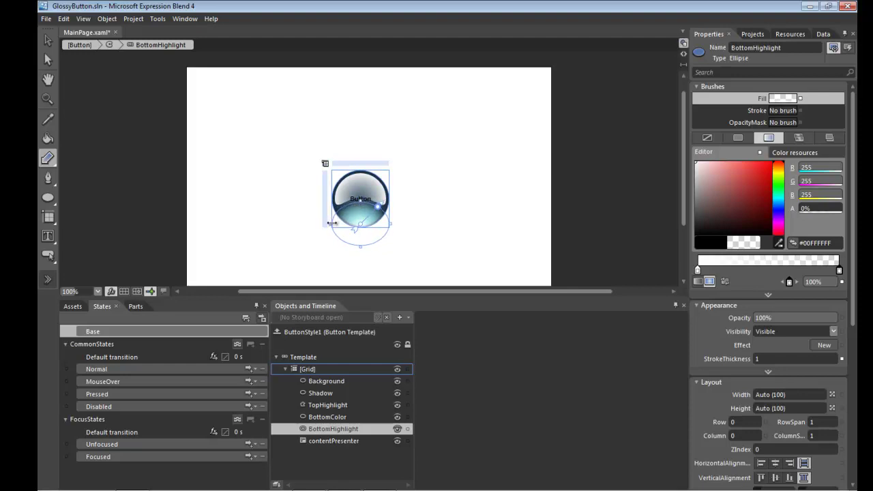
# Step: Narrow BottomHighlight, nudge it up, and set the white stop's alpha to 95
pyautogui.moveTo(332, 224); pyautogui.dragTo(337, 224)
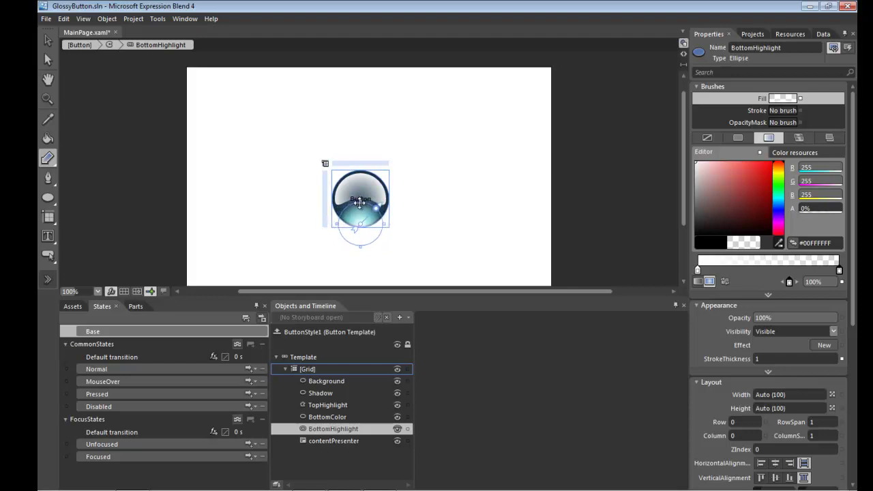
pyautogui.press('Up')
pyautogui.press('Up')
pyautogui.press('Up')
pyautogui.press('Up')
pyautogui.press('Up')
pyautogui.press('Up')
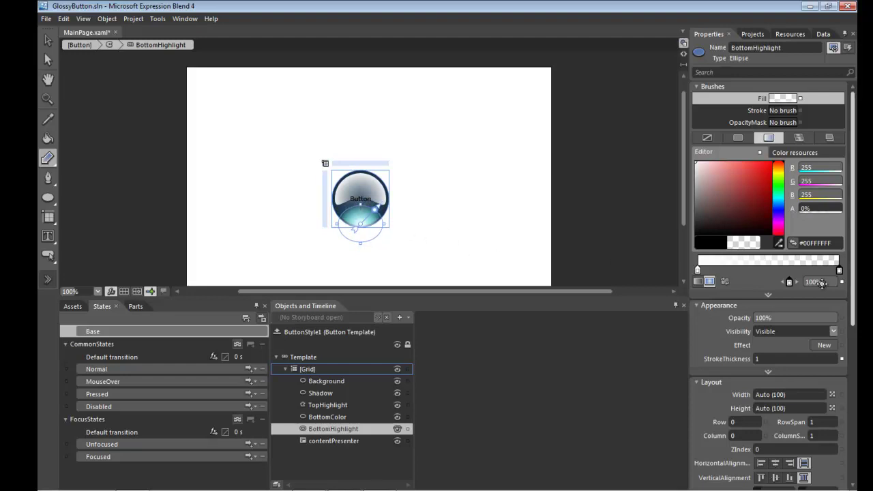
pyautogui.click(697, 271)
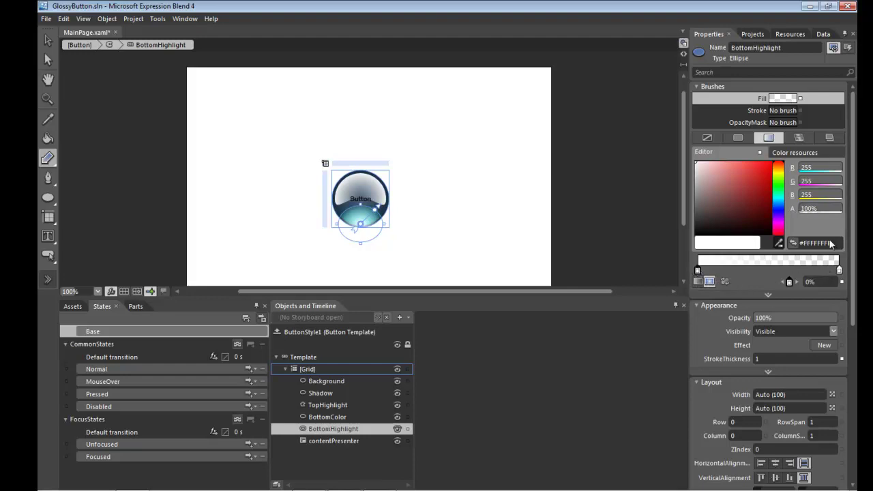
pyautogui.click(824, 210)
pyautogui.write('95')
pyautogui.press('Return')
pyautogui.click(481, 220)
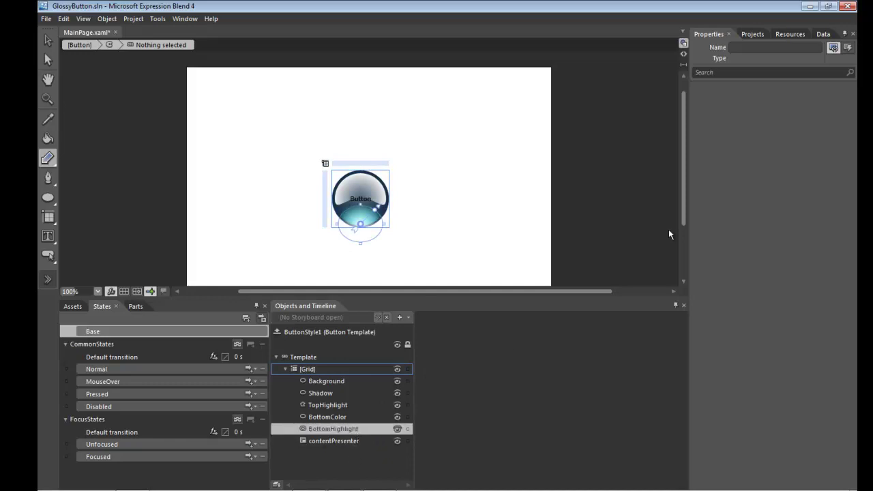
# Step: Set BottomHighlight's left, right, top and bottom margins to 3, then leave template editing
pyautogui.click(357, 432)
pyautogui.scroll(-5, 853, 287)
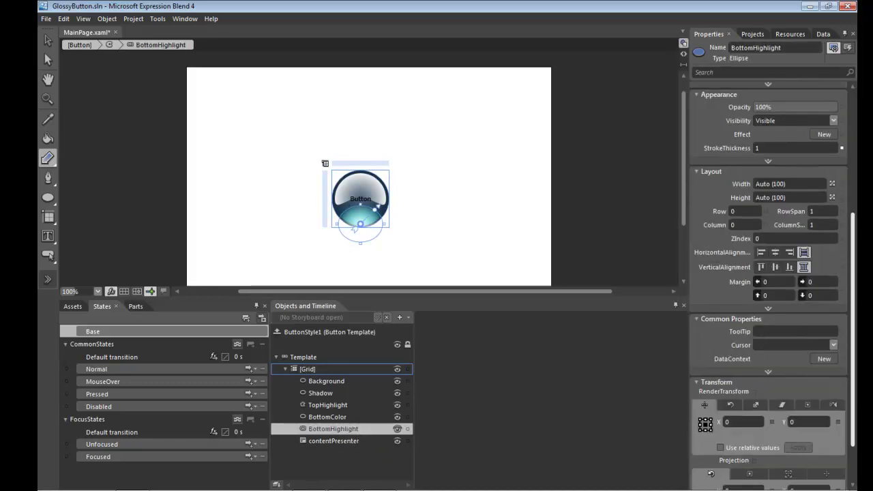
pyautogui.scroll(1, 771, 273)
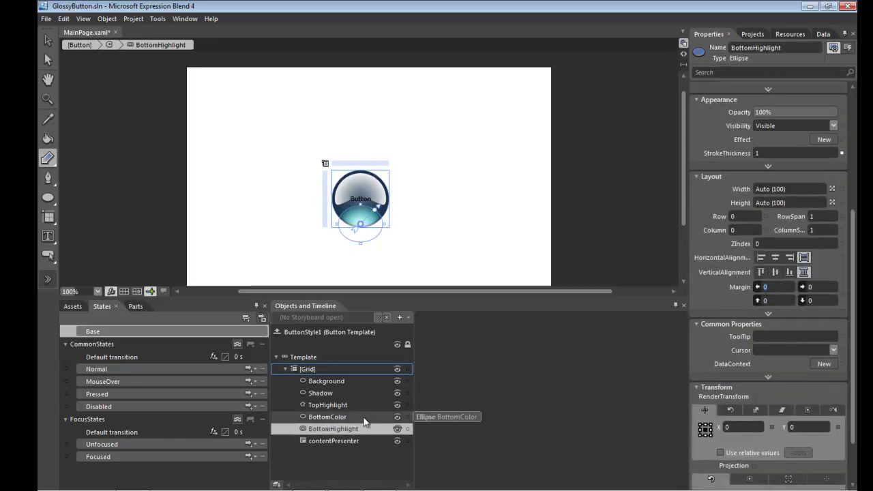
pyautogui.write('3')
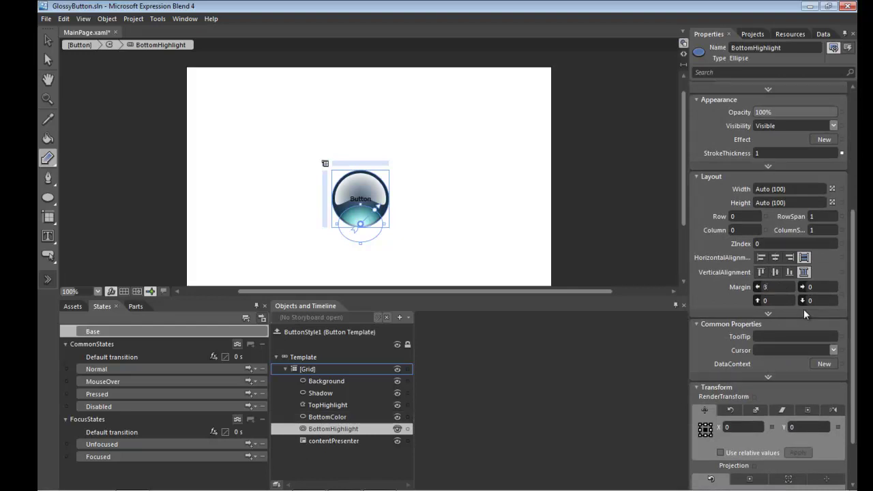
pyautogui.click(821, 289)
pyautogui.write('3')
pyautogui.press('Tab')
pyautogui.write('3')
pyautogui.press('Tab')
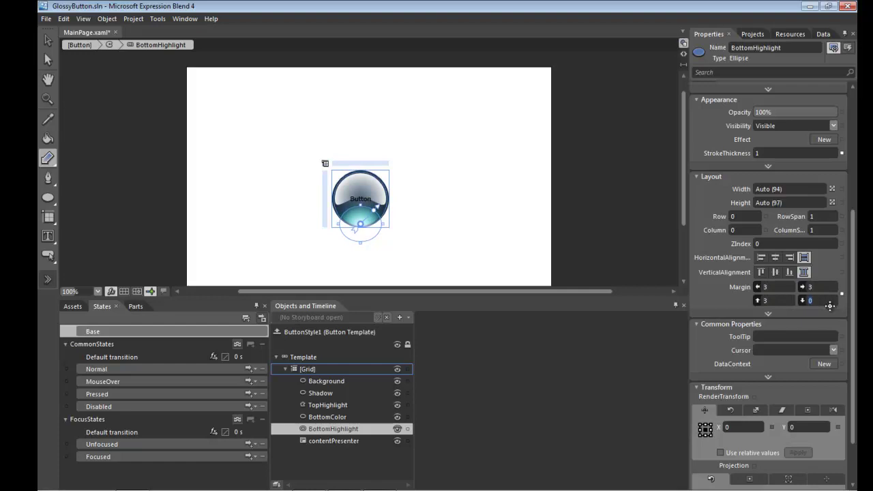
pyautogui.write('3')
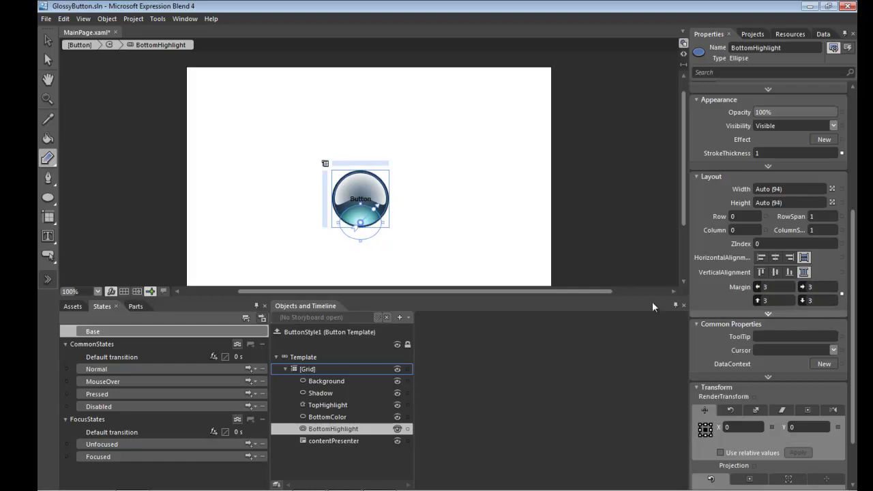
pyautogui.click(536, 211)
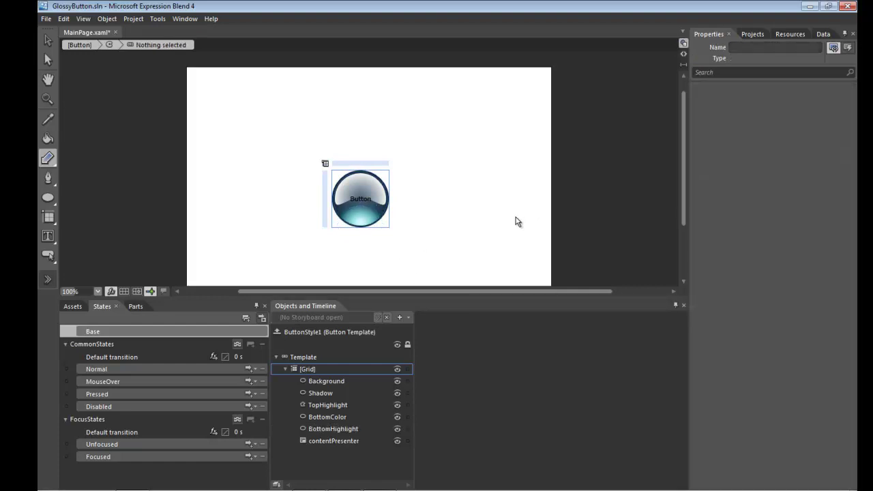
pyautogui.click(278, 333)
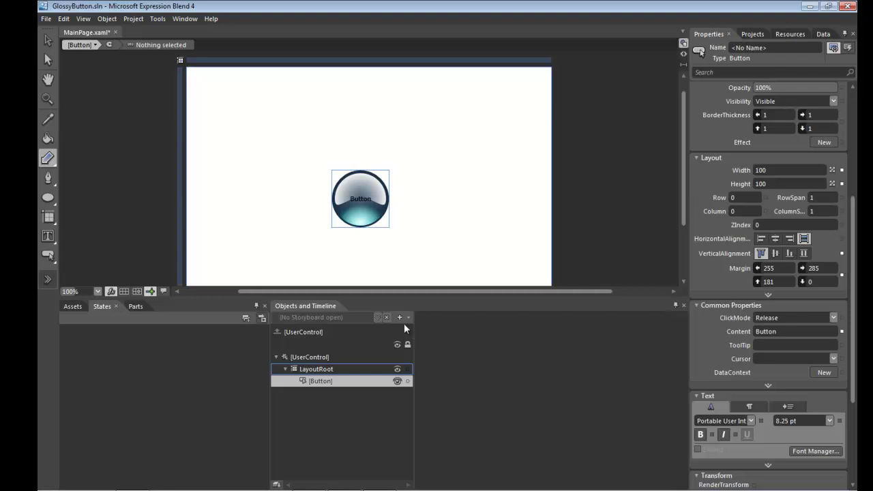
# Step: Paste a copy of the glossy button, resize it to 50 by 50, and place it beside the original
pyautogui.hotkey('ctrl', 'v')
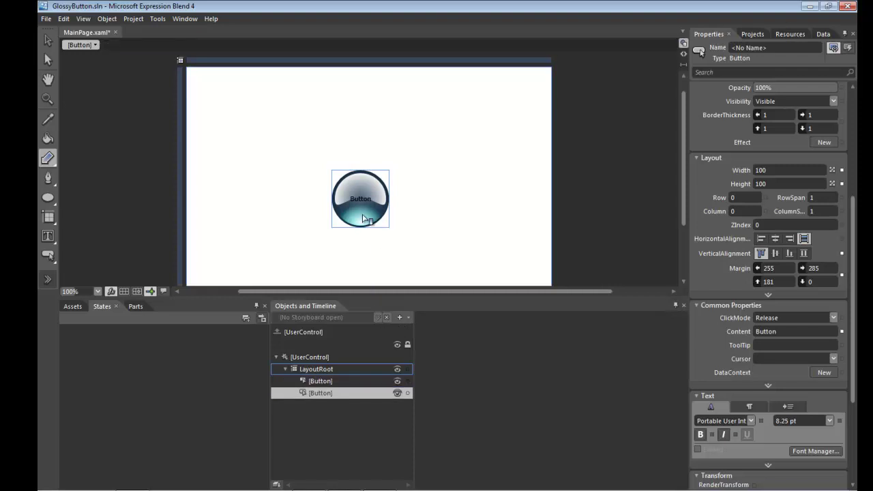
pyautogui.press('v')
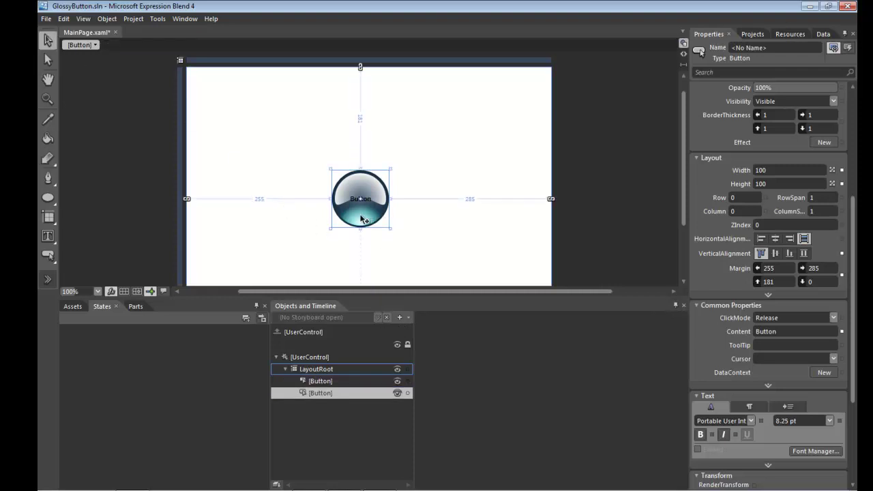
pyautogui.moveTo(363, 218); pyautogui.dragTo(431, 218)
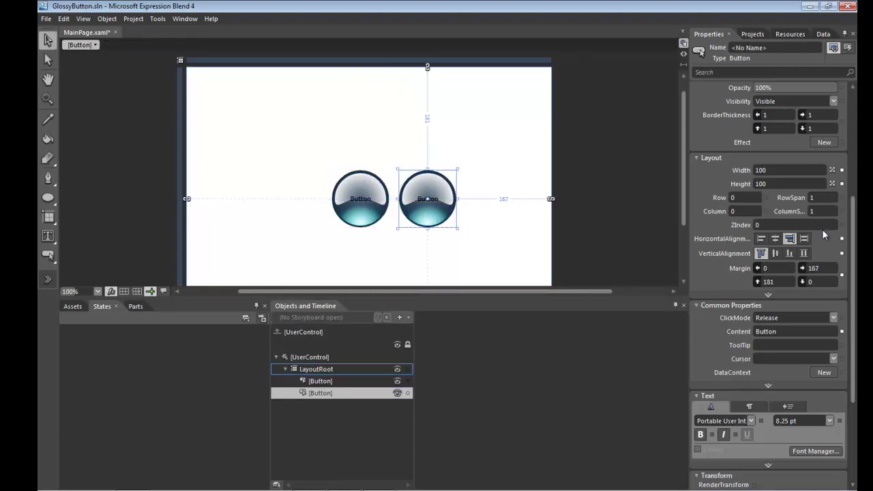
pyautogui.click(781, 171)
pyautogui.write('50')
pyautogui.click(781, 184)
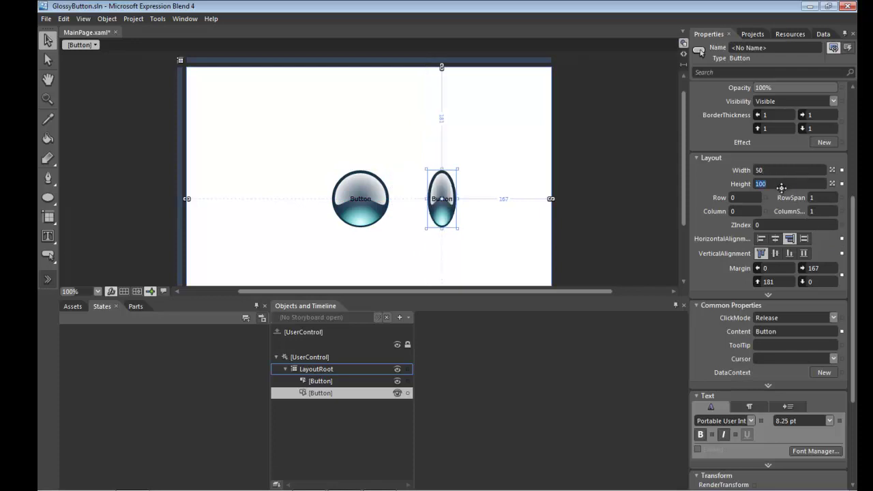
pyautogui.write('50')
pyautogui.press('Return')
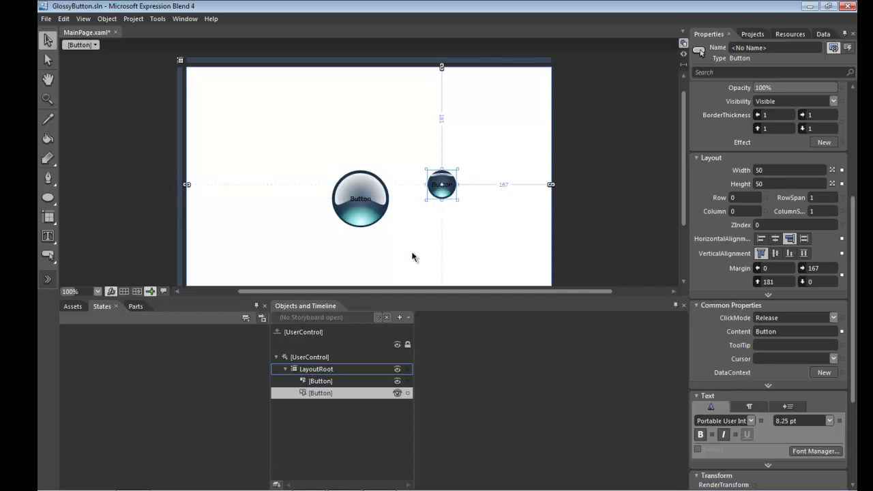
pyautogui.moveTo(445, 194); pyautogui.dragTo(422, 211)
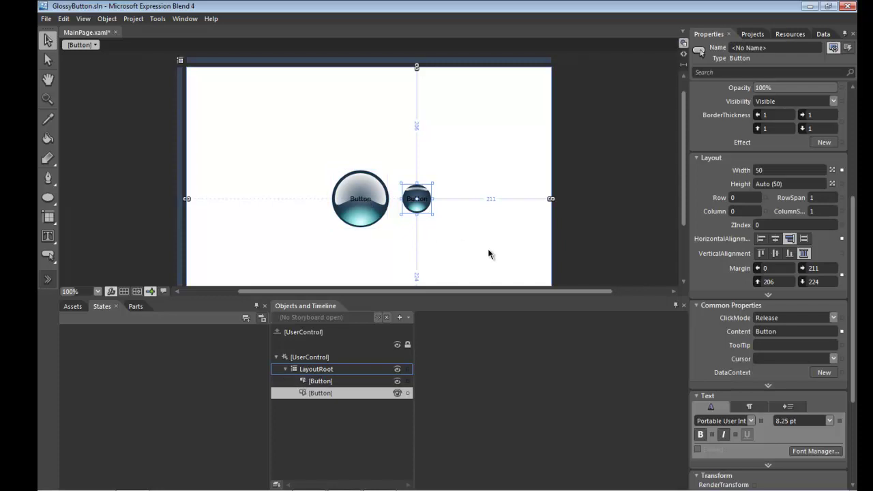
pyautogui.click(458, 225)
# Step: Edit the current template of the big glossy button
pyautogui.click(349, 222)
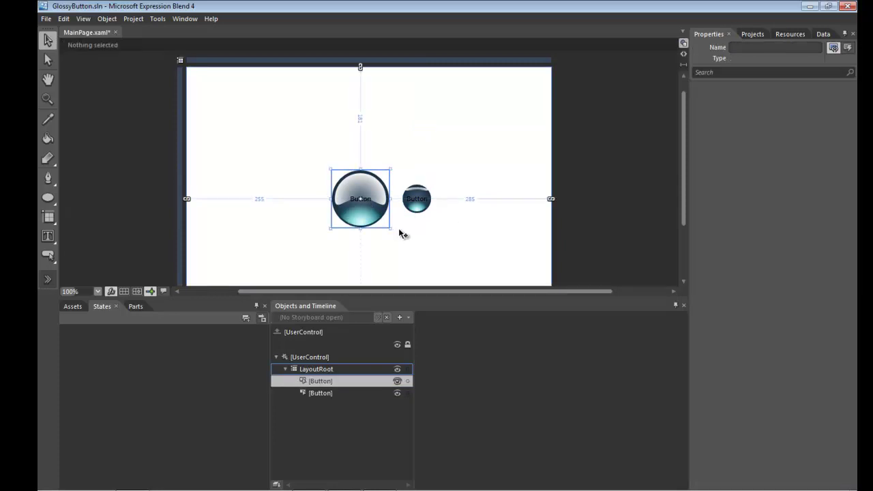
pyautogui.rightClick(367, 208)
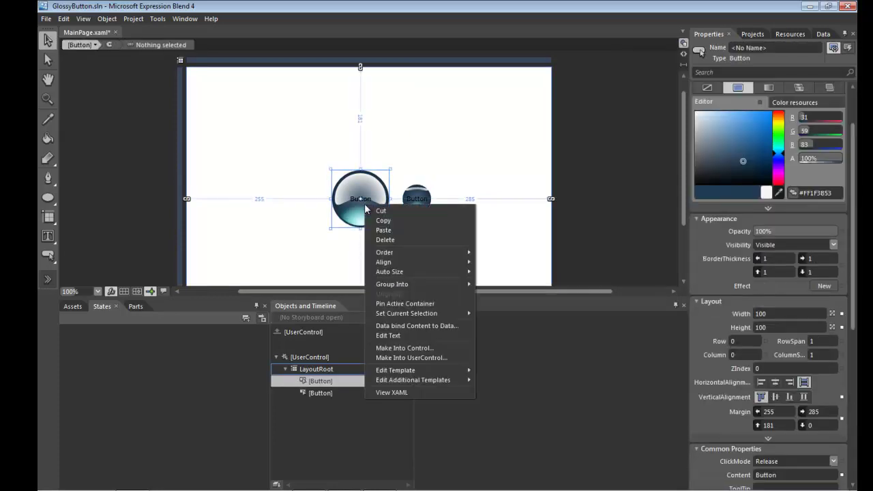
pyautogui.moveTo(404, 373)
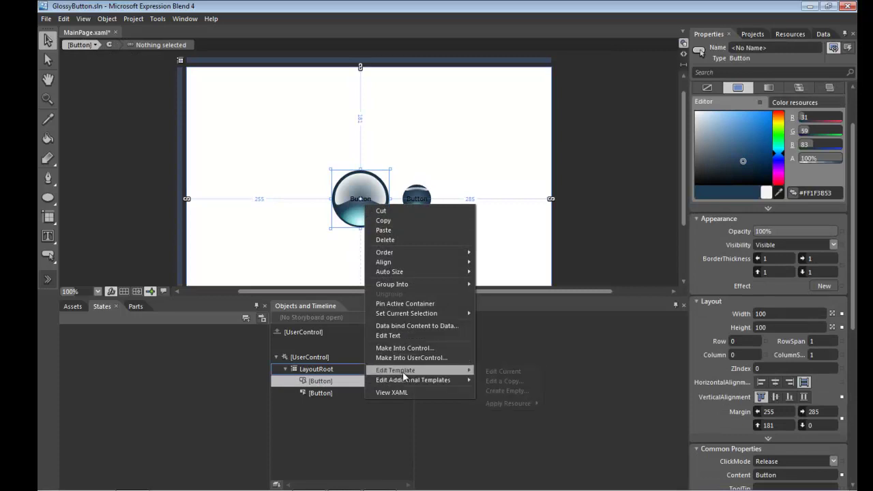
pyautogui.click(503, 371)
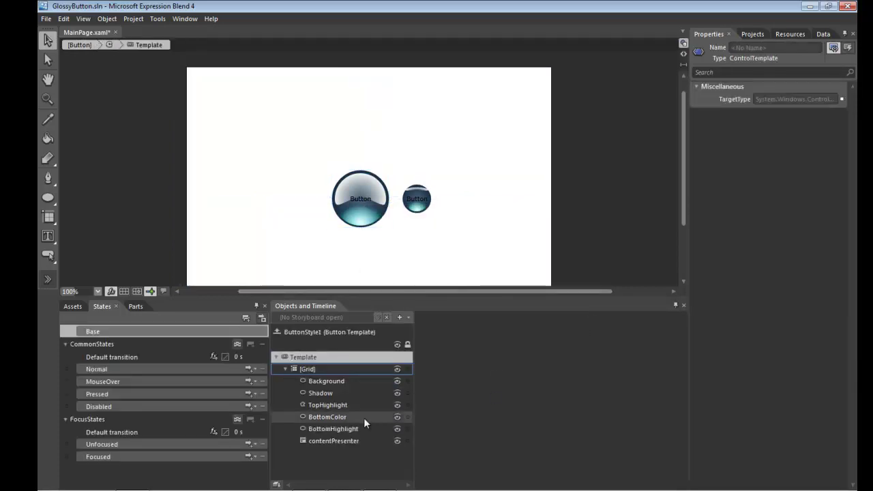
# Step: Group the five ellipses, Background through BottomHighlight, into a Viewbox and return to MainPage
pyautogui.click(345, 381)
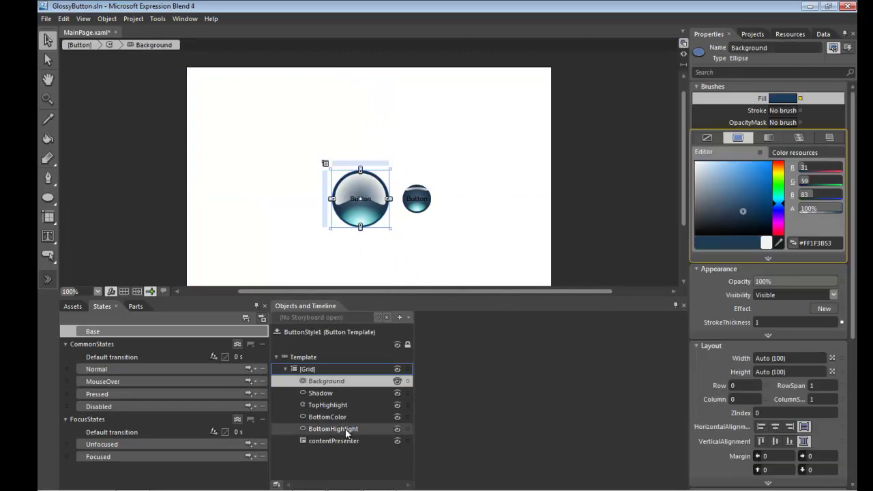
pyautogui.keyDown('shift'); pyautogui.click(346, 429); pyautogui.keyUp('shift')
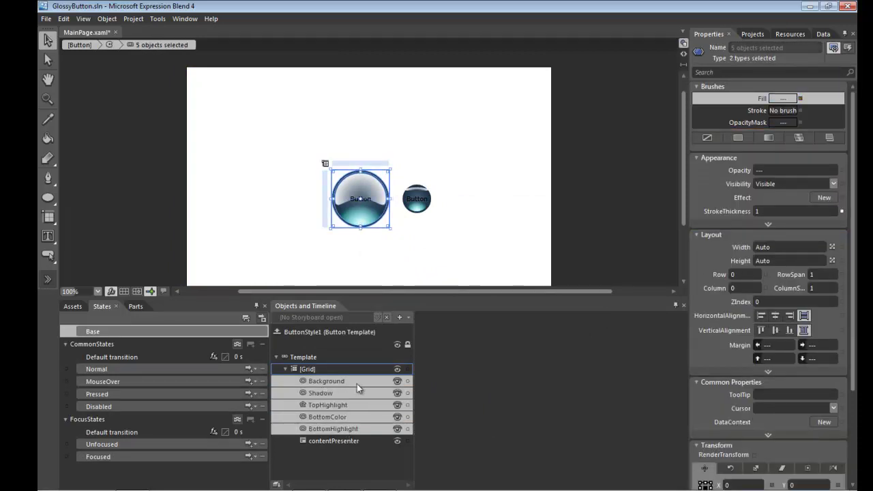
pyautogui.rightClick(357, 384)
pyautogui.moveTo(403, 318)
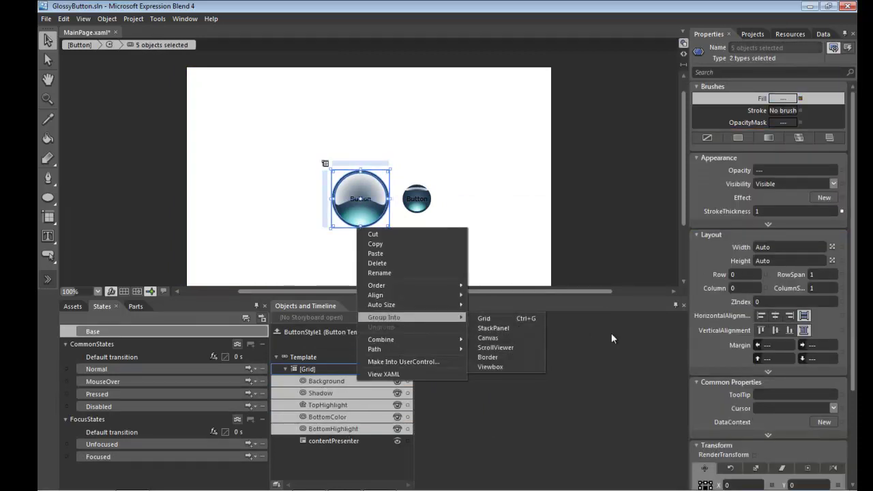
pyautogui.click(521, 368)
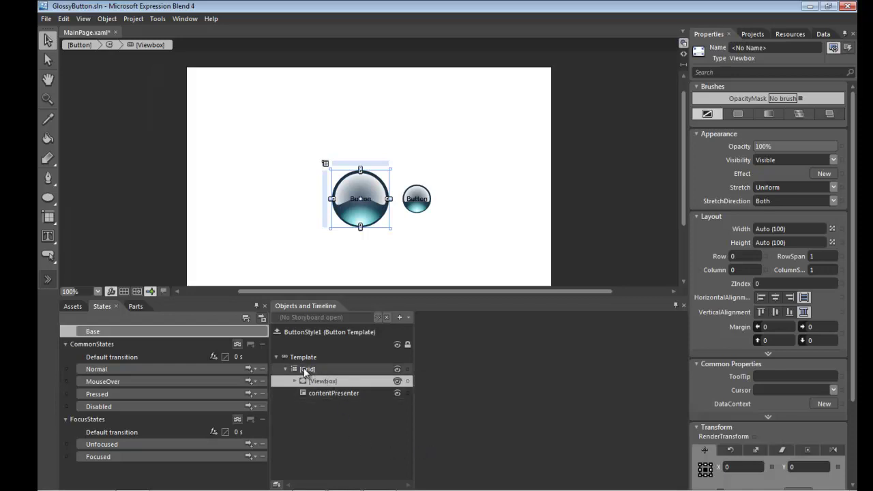
pyautogui.click(278, 331)
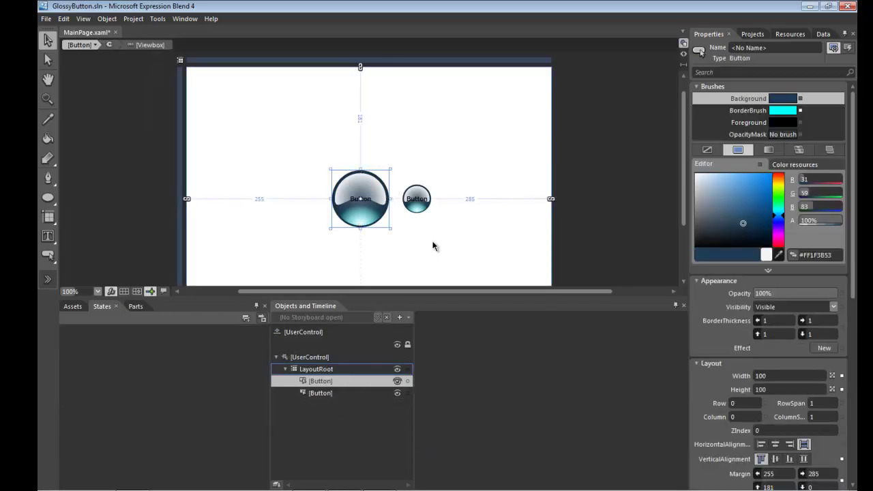
pyautogui.click(434, 246)
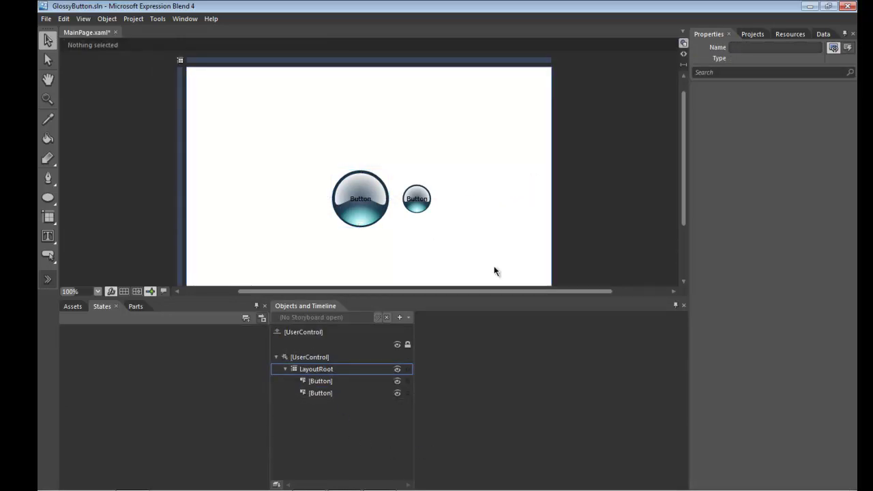